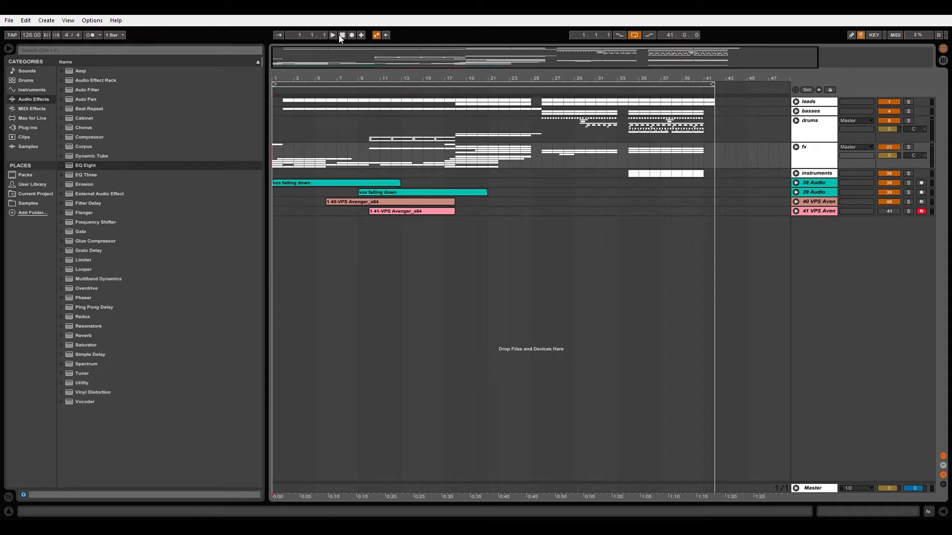
# - Play the arrangement from bar 1, stop it, and place the insert marker at bar 26 on the fx track
pyautogui.press('space')
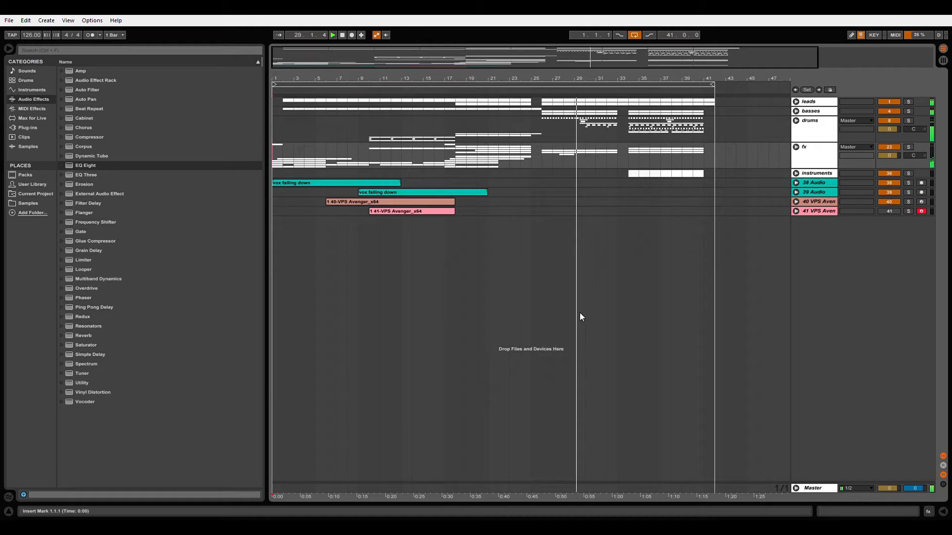
pyautogui.click(580, 313)
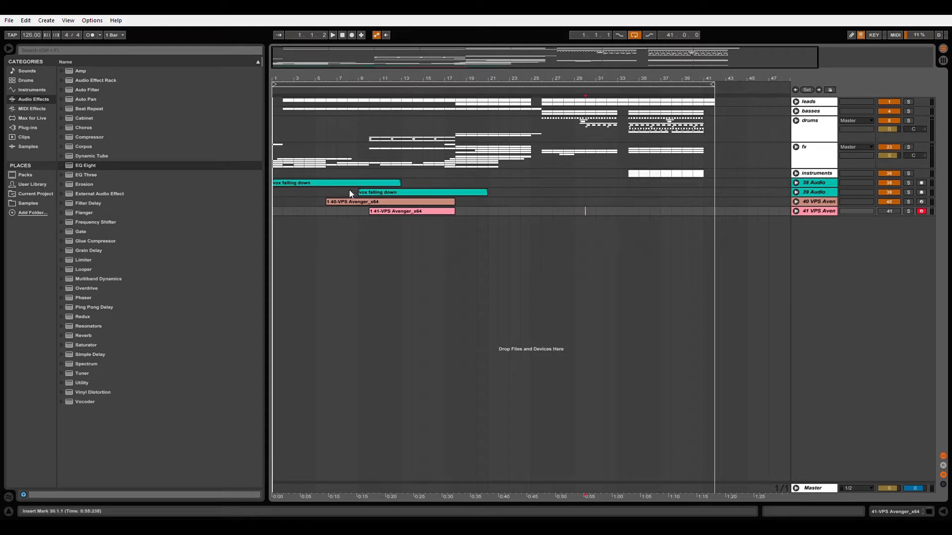
pyautogui.click(333, 183)
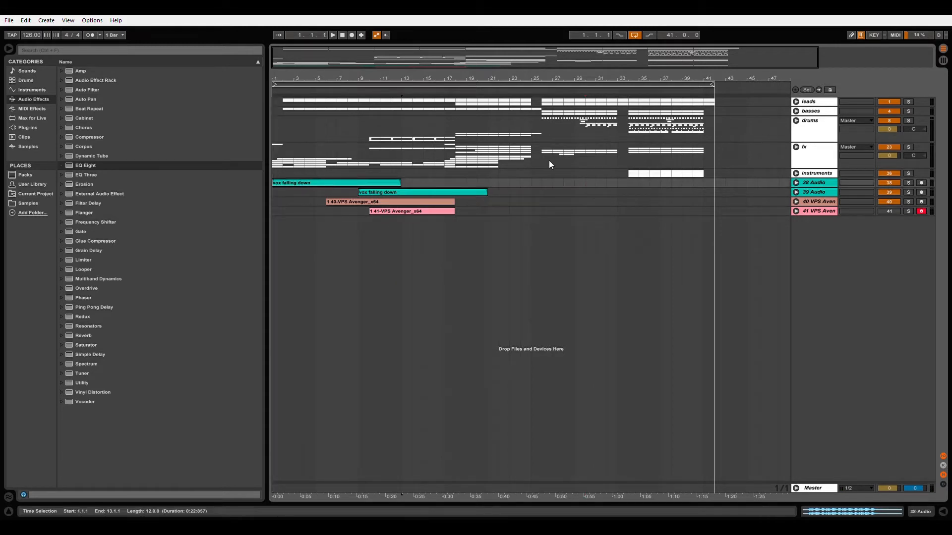
pyautogui.click(795, 183)
pyautogui.click(796, 183)
pyautogui.click(542, 156)
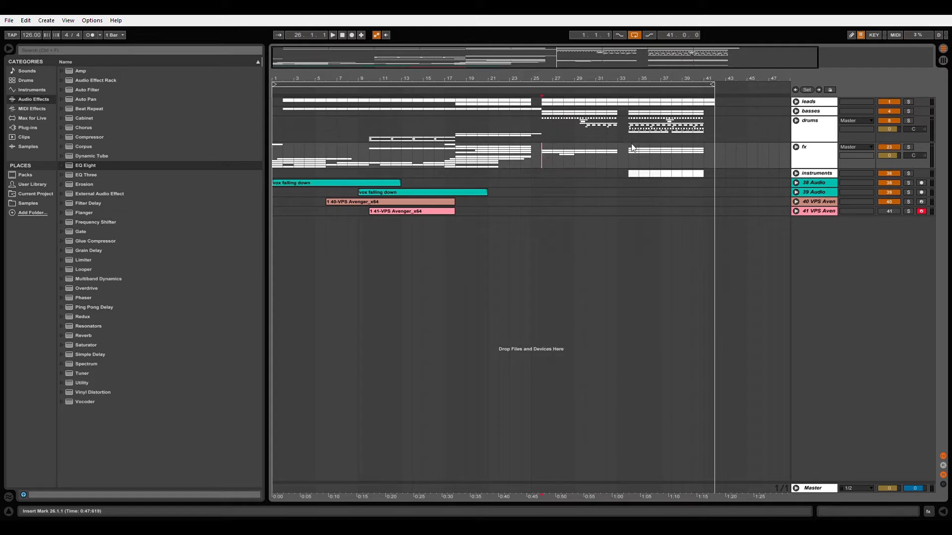
# - Unfold the leads group and its pulse 1 track, solo pulse 1, and play its clip from bar 26
pyautogui.click(796, 102)
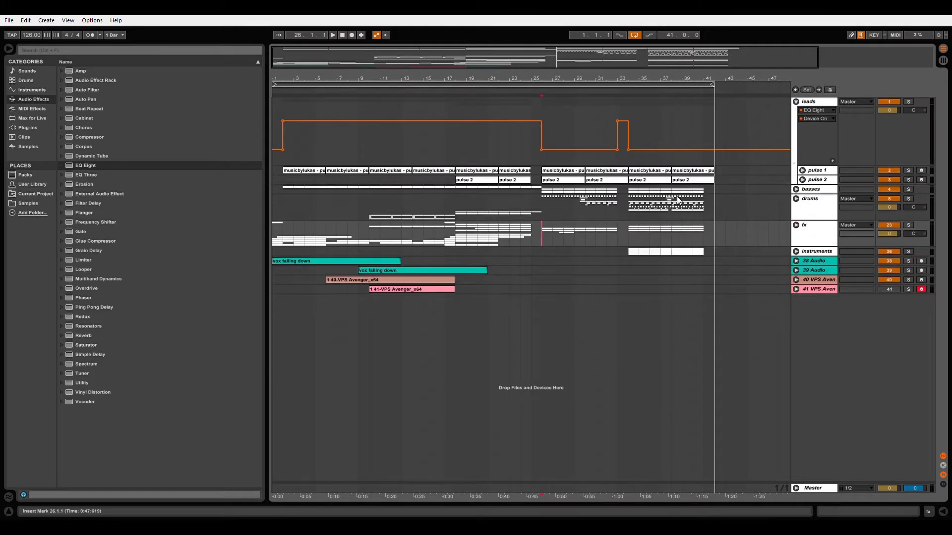
pyautogui.click(803, 170)
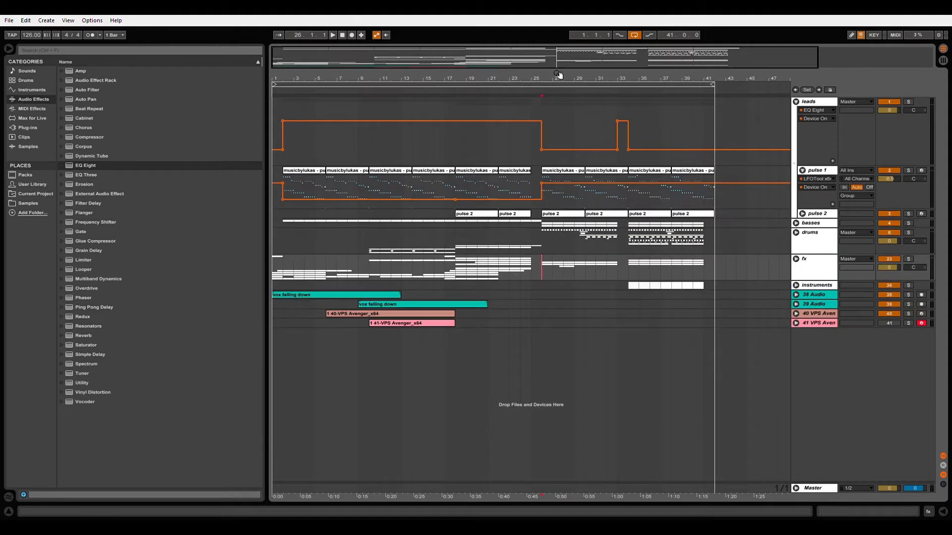
pyautogui.moveTo(554, 78); pyautogui.dragTo(550, 117)
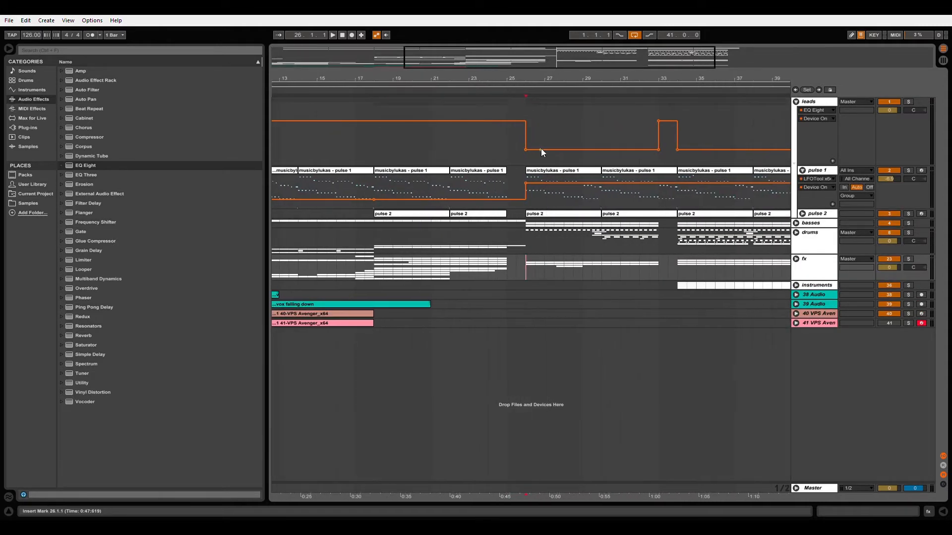
pyautogui.click(553, 171)
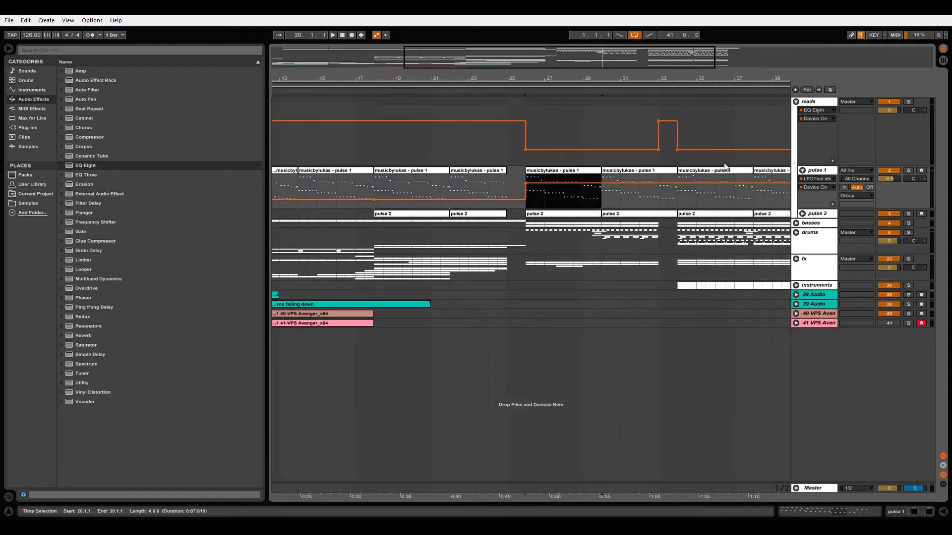
pyautogui.click(909, 171)
pyautogui.press('space')
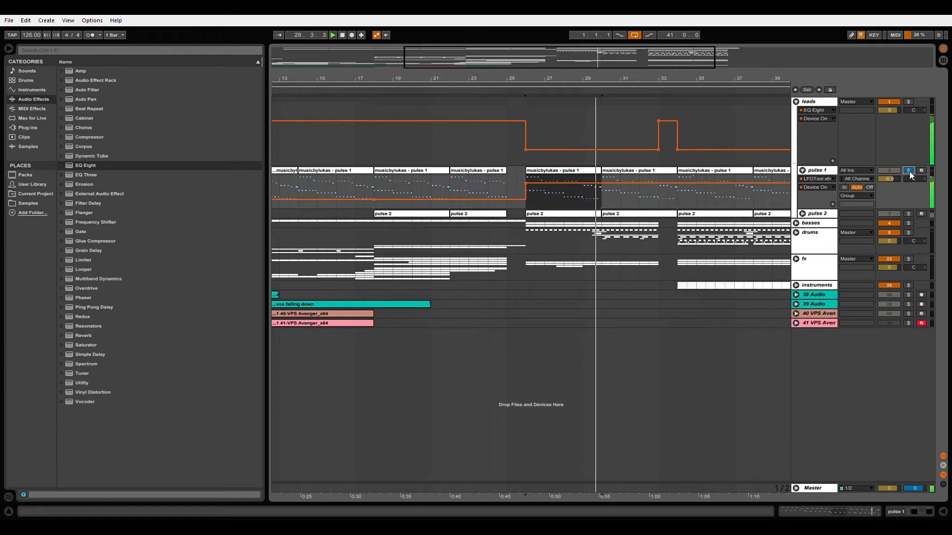
pyautogui.press('space')
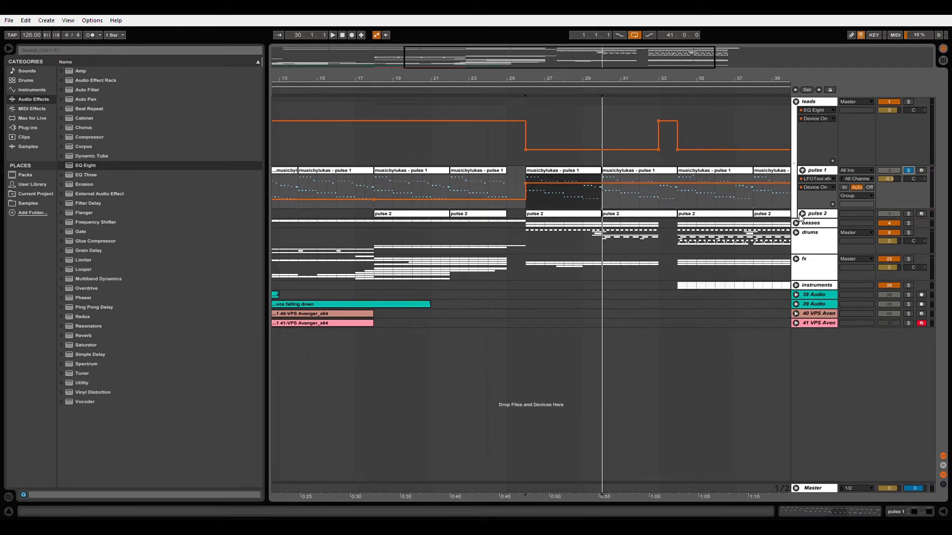
# - Unfold the pulse 2 track, solo it, and play its clip from bar 26
pyautogui.click(801, 215)
pyautogui.click(567, 217)
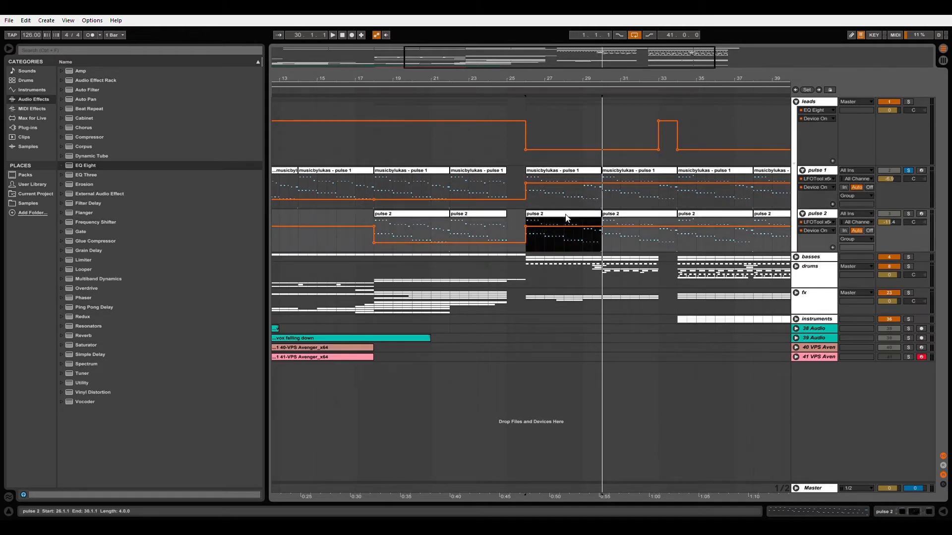
pyautogui.click(908, 213)
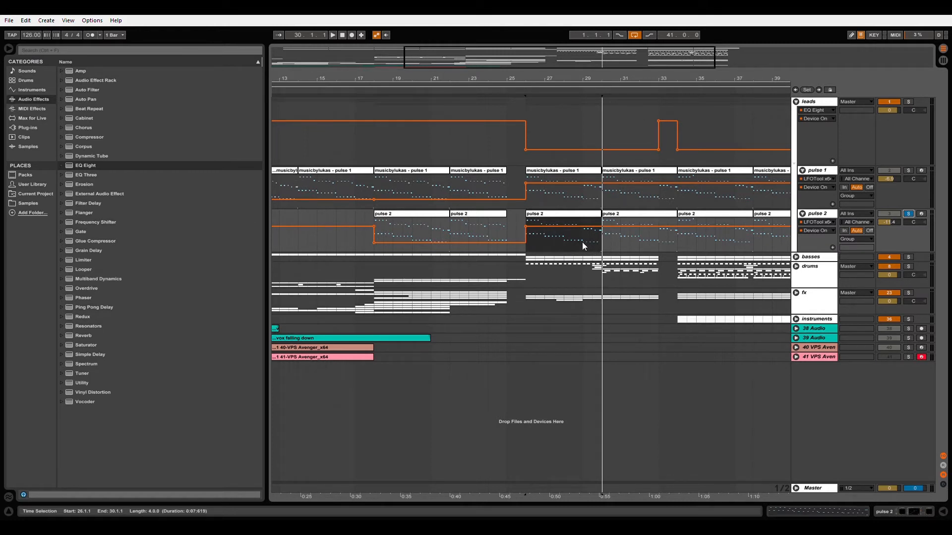
pyautogui.click(567, 214)
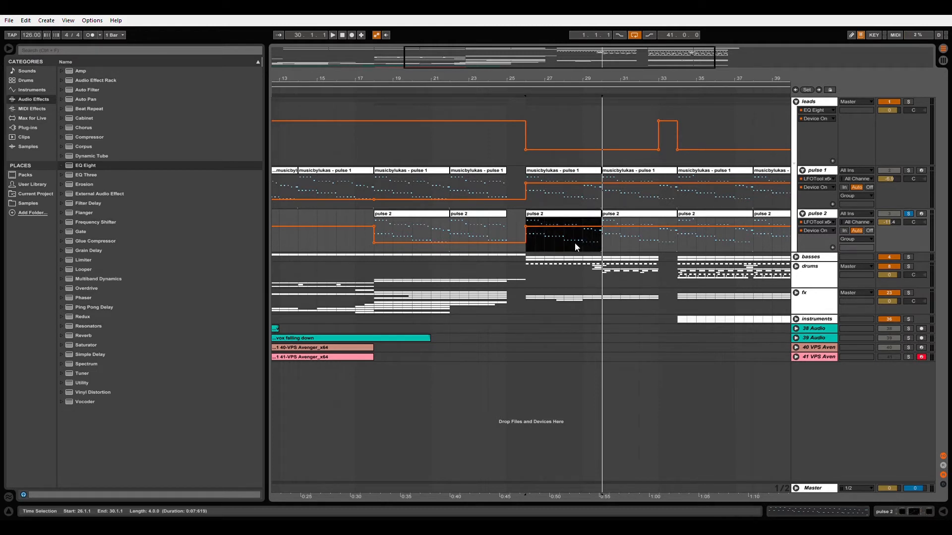
pyautogui.press('space')
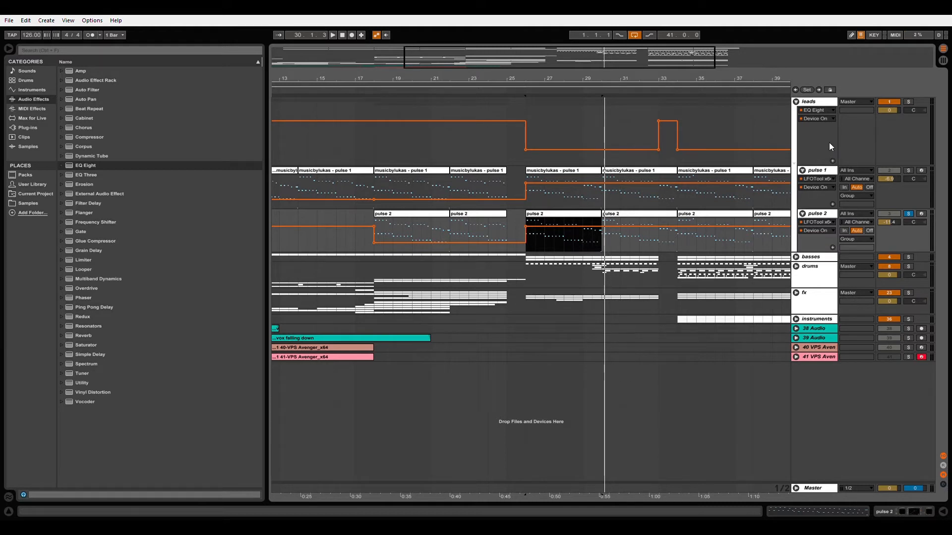
# - Solo the whole leads group and play both pulse layers together from bar 26
pyautogui.click(906, 104)
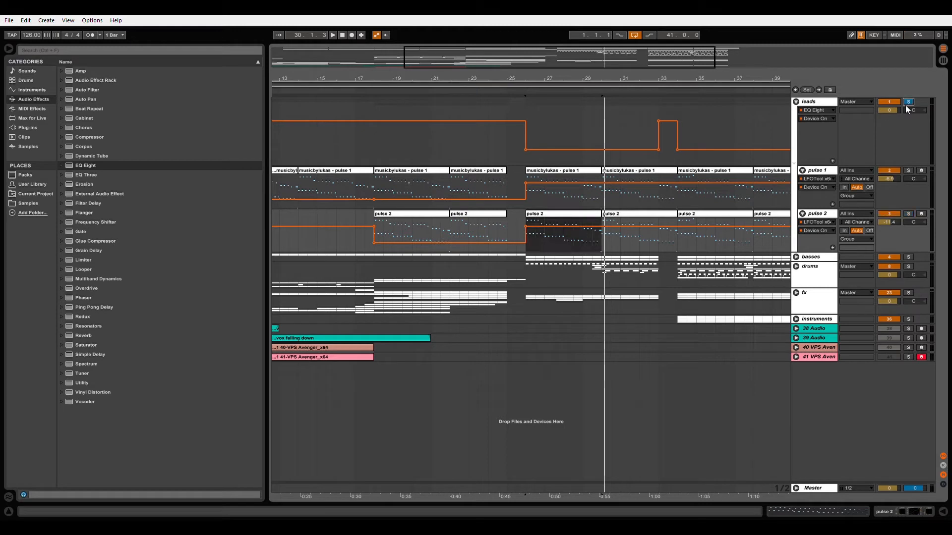
pyautogui.click(558, 174)
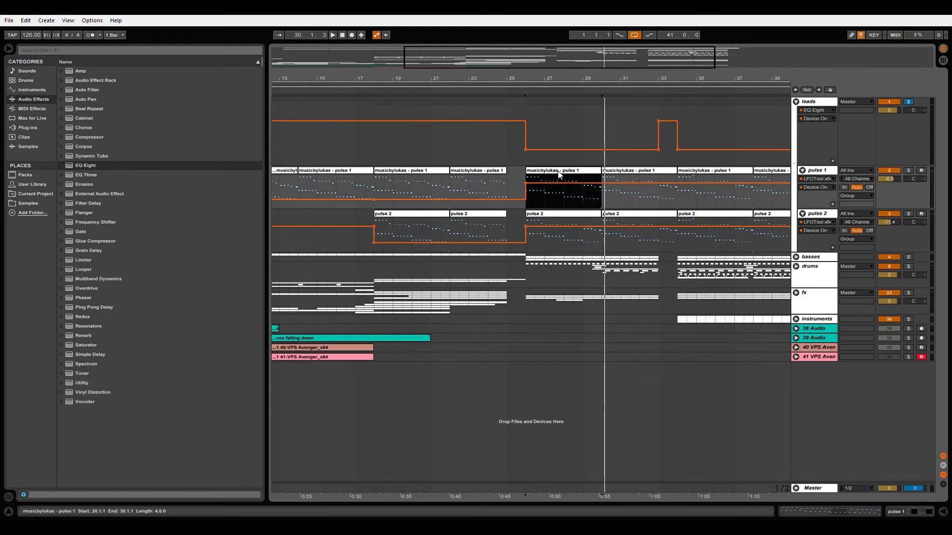
pyautogui.press('space')
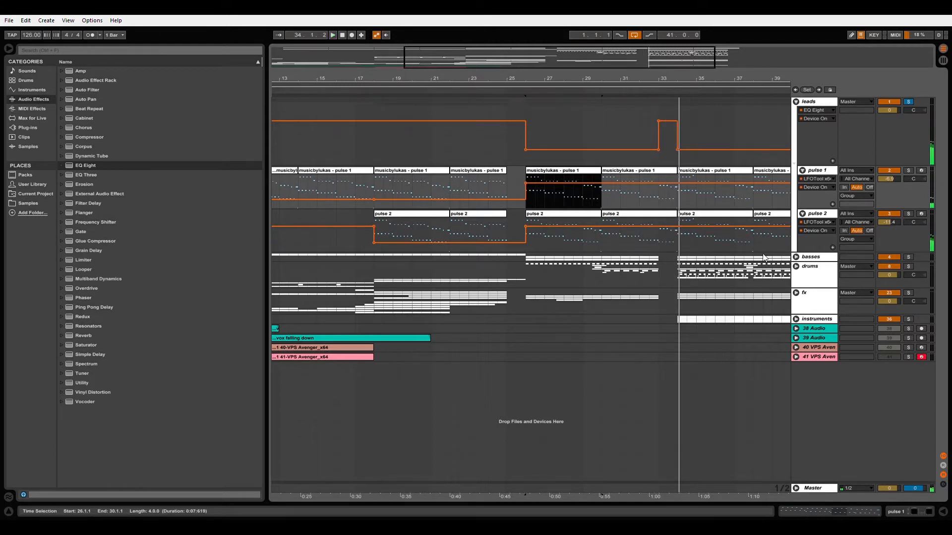
# - Unfold the basses group and its sub 1 track, solo sub 1, and play its clip from bar 26
pyautogui.click(797, 258)
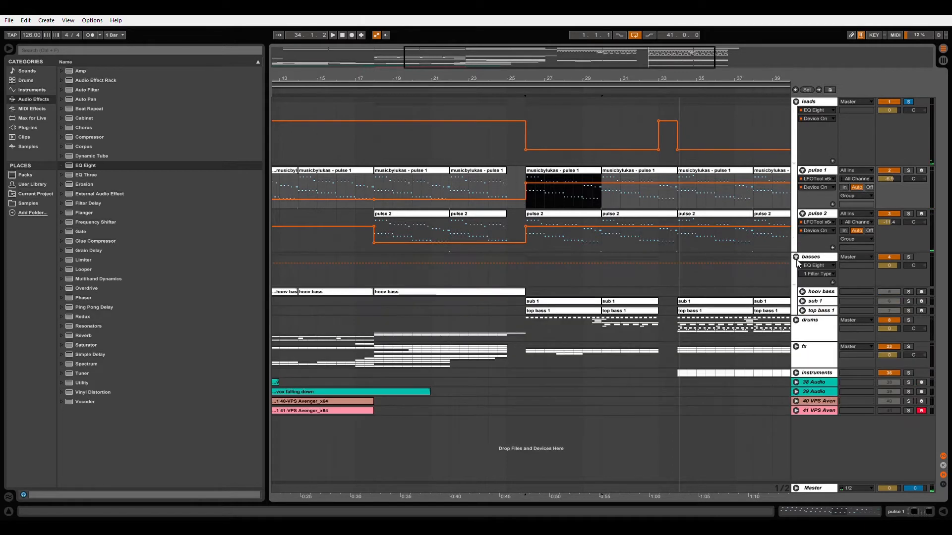
pyautogui.click(568, 305)
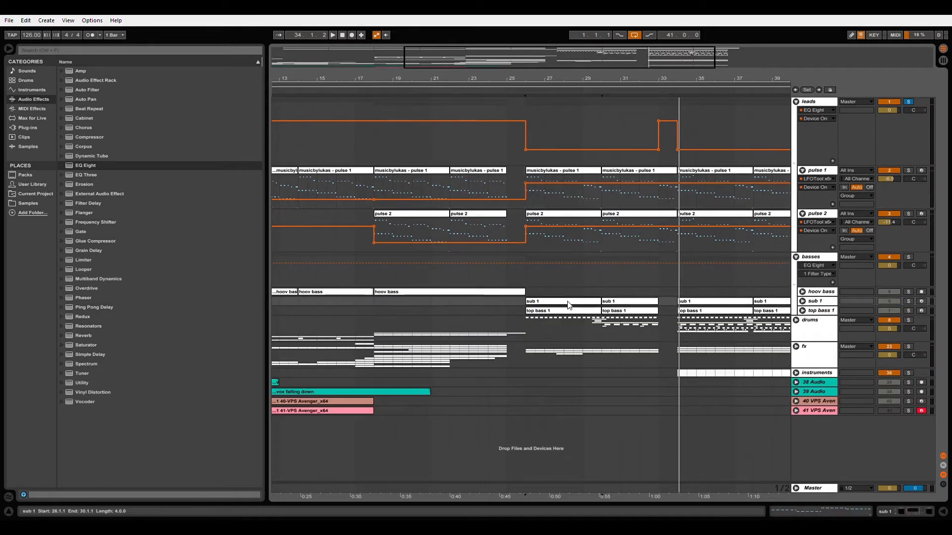
pyautogui.click(803, 302)
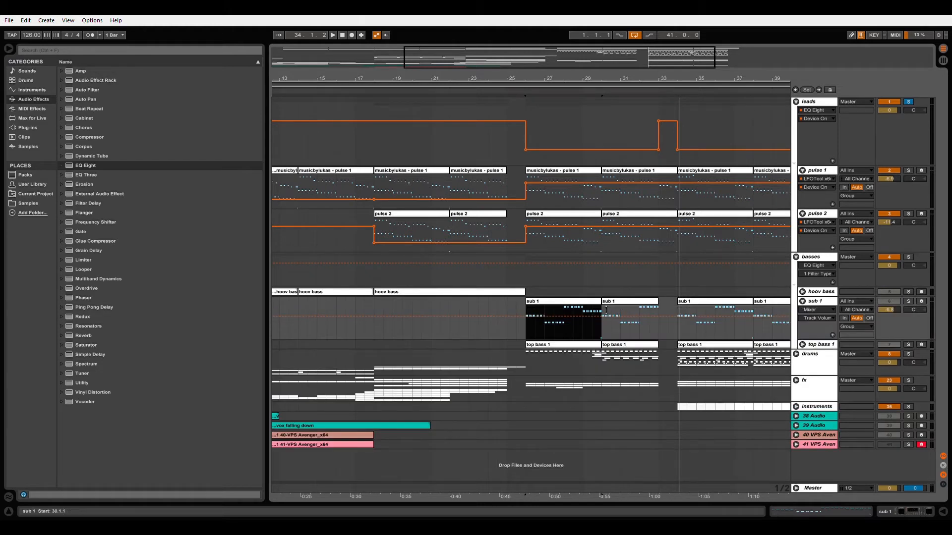
pyautogui.click(907, 301)
pyautogui.click(907, 301)
pyautogui.click(550, 304)
pyautogui.press('space')
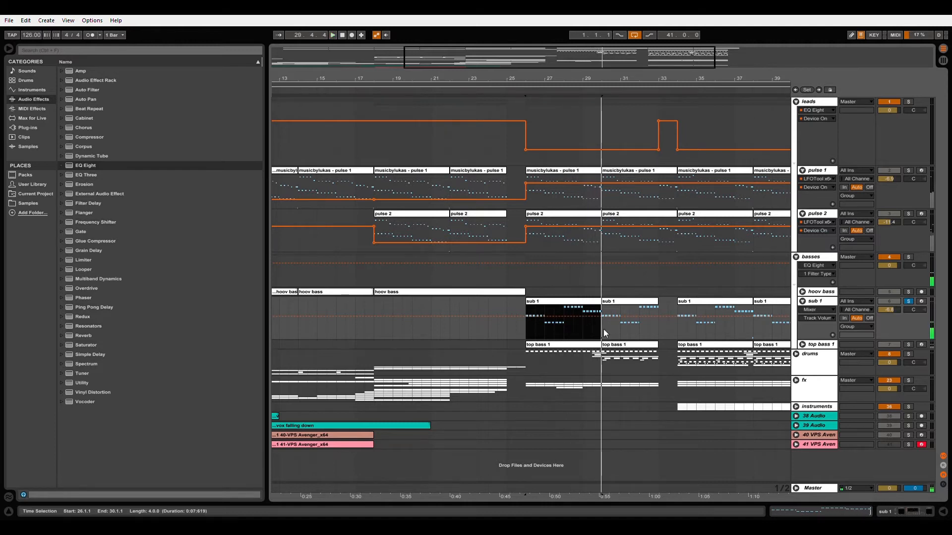
# - Unfold the top bass 1 track, solo it, and play its clip from bar 26
pyautogui.click(802, 344)
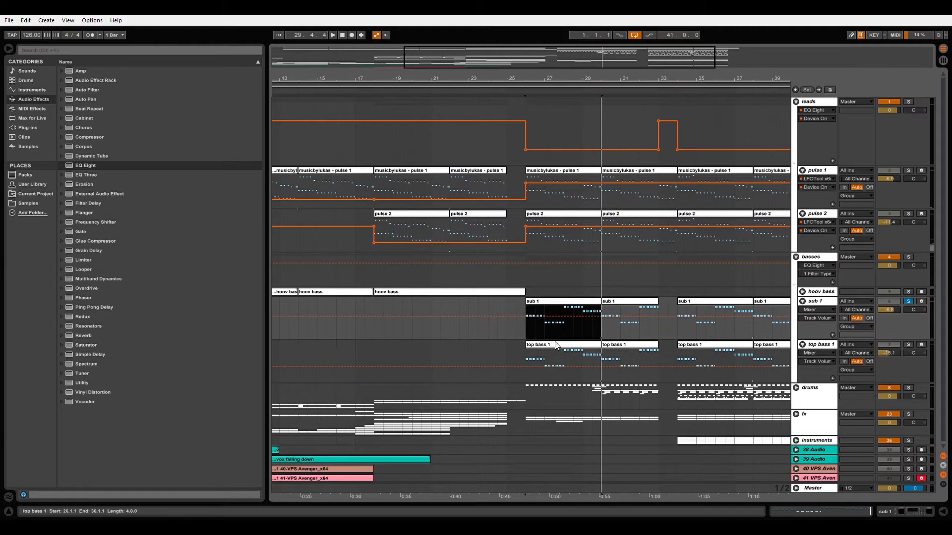
pyautogui.press('Down')
pyautogui.click(907, 345)
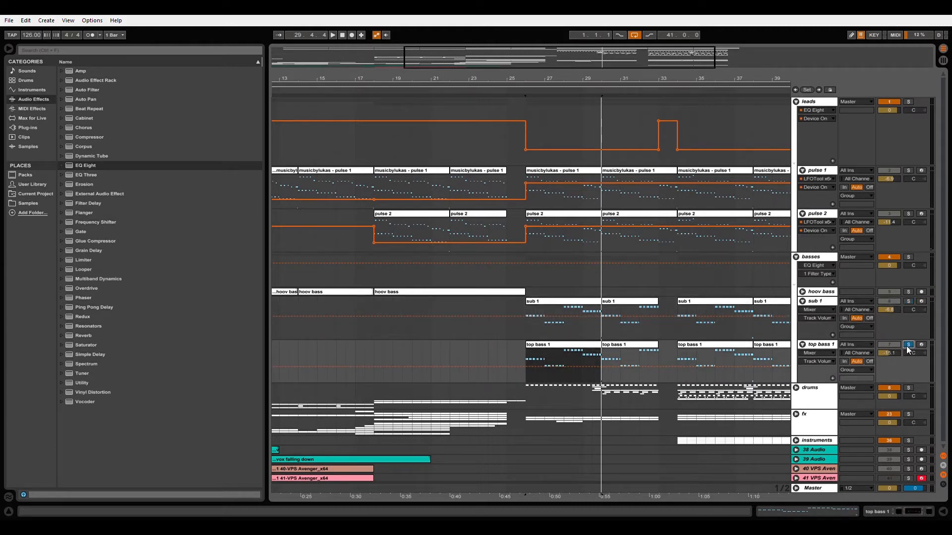
pyautogui.press('space')
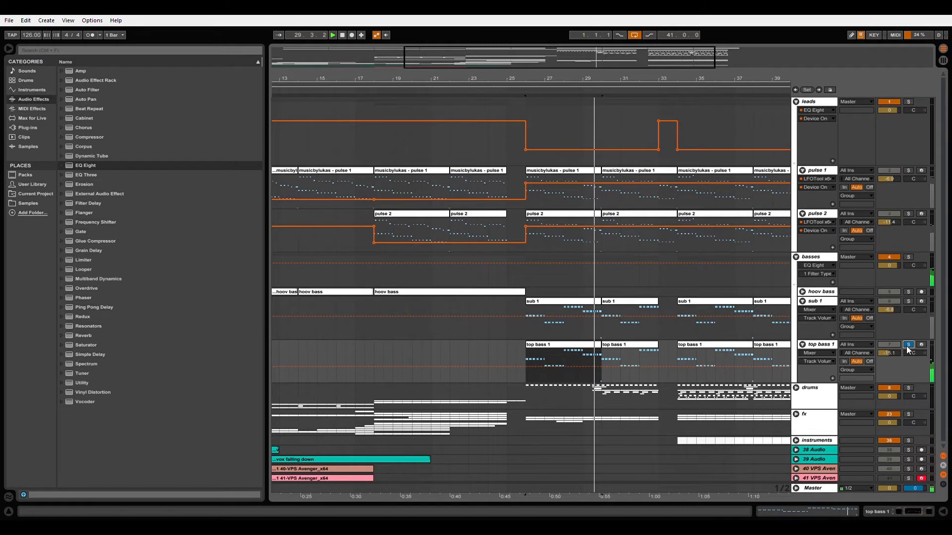
# - Fold the top bass 1, sub 1, pulse 2 and pulse 1 tracks along with the basses and leads groups
pyautogui.click(803, 344)
pyautogui.click(802, 302)
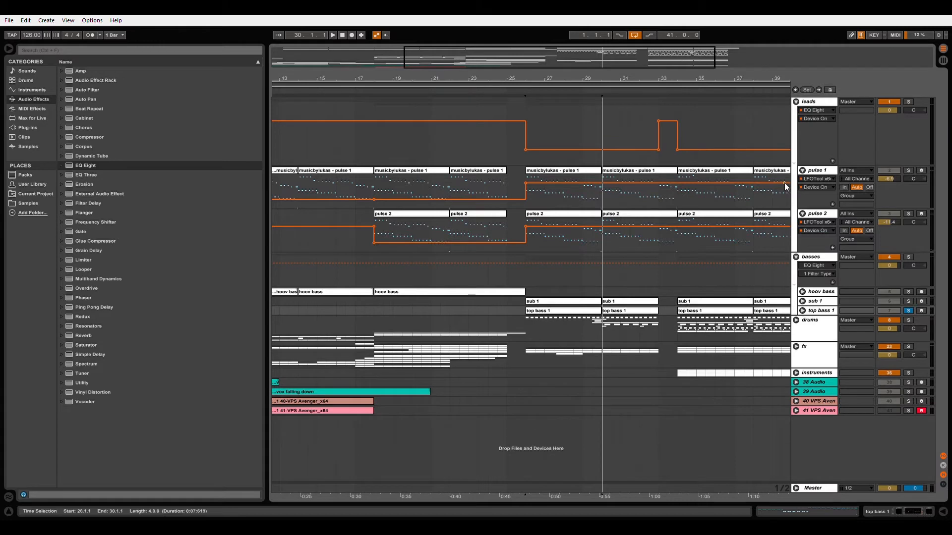
pyautogui.click(796, 257)
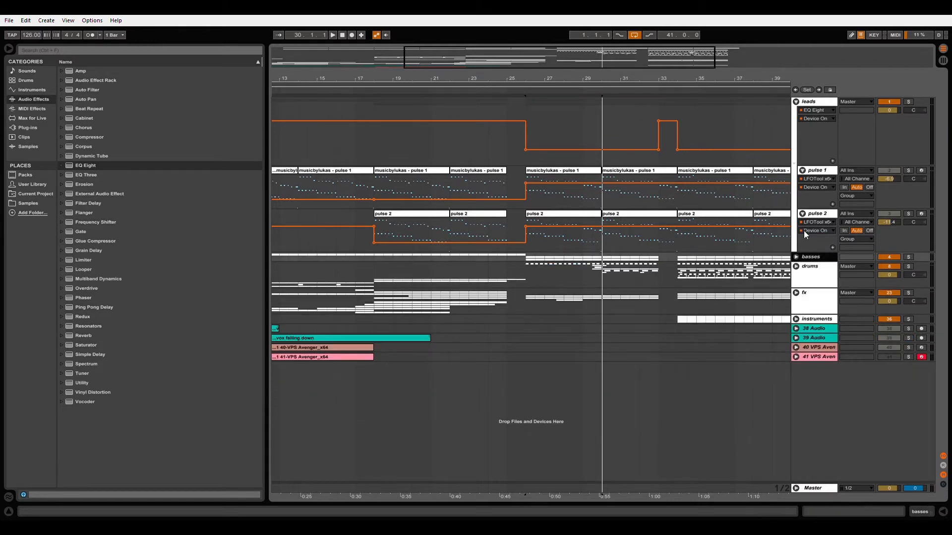
pyautogui.click(802, 214)
pyautogui.click(802, 170)
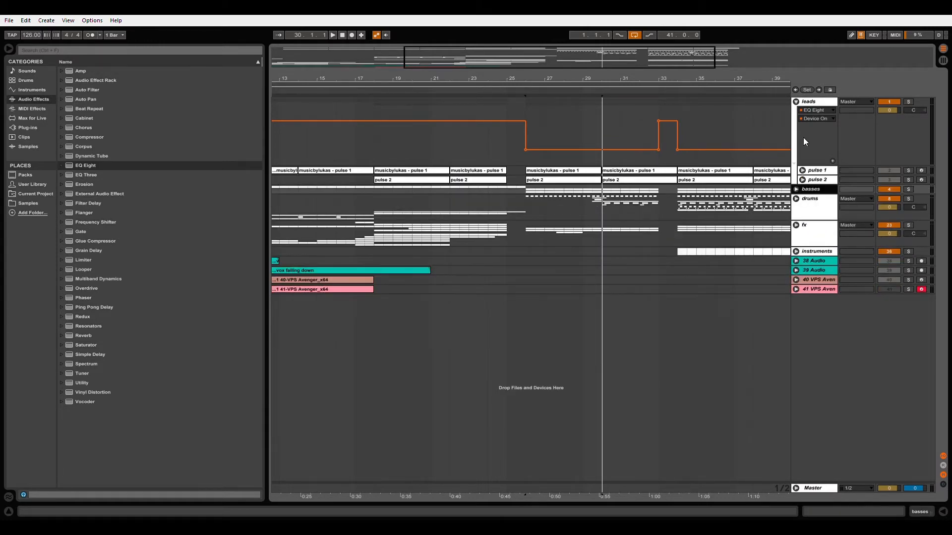
pyautogui.click(796, 101)
# - Unfold the fx group and its first downlifter track, solo that track, and play the Downlifter 1 clip from bar 26
pyautogui.click(796, 147)
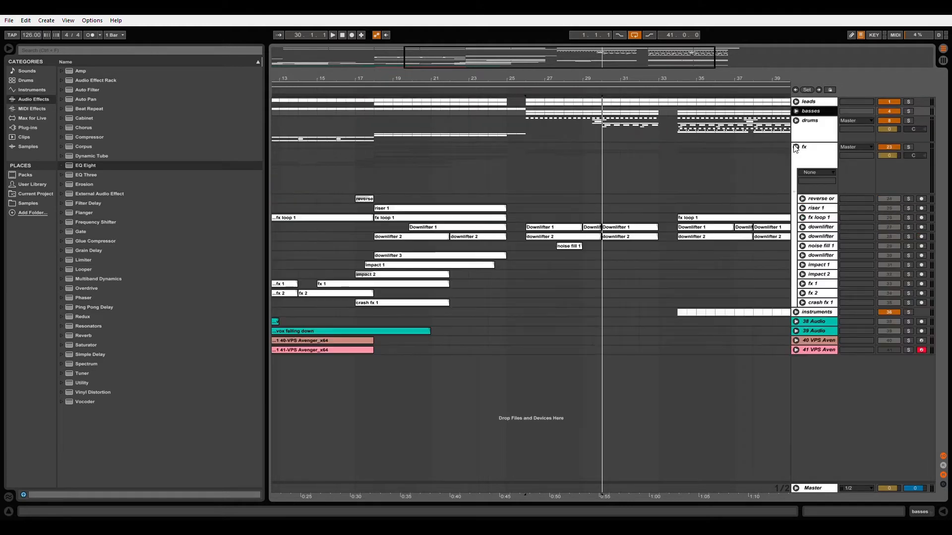
pyautogui.click(544, 227)
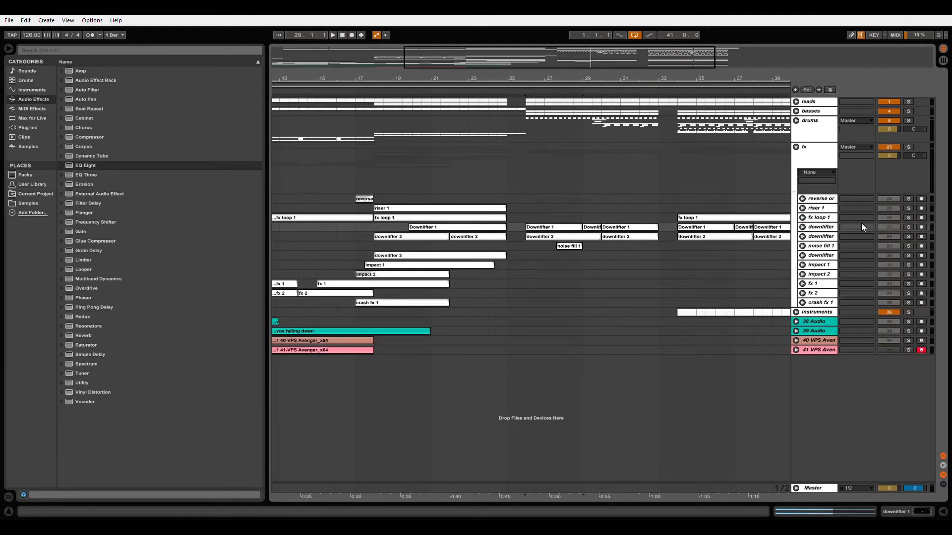
pyautogui.click(908, 227)
pyautogui.click(802, 227)
pyautogui.press('space')
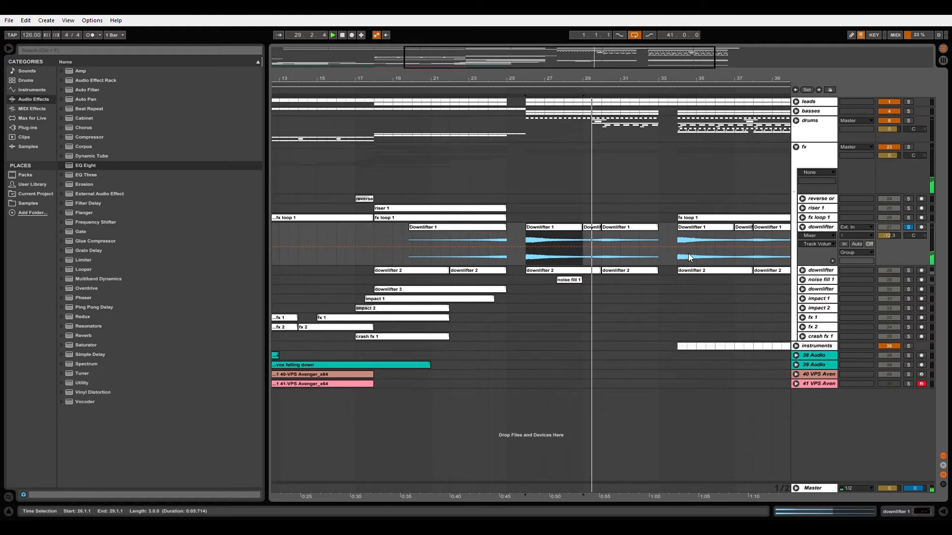
pyautogui.press('space')
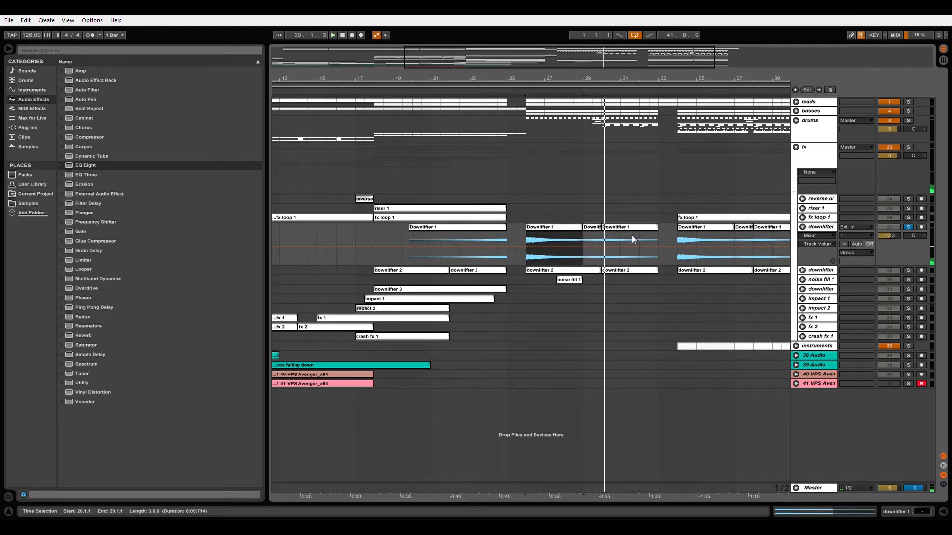
pyautogui.click(534, 231)
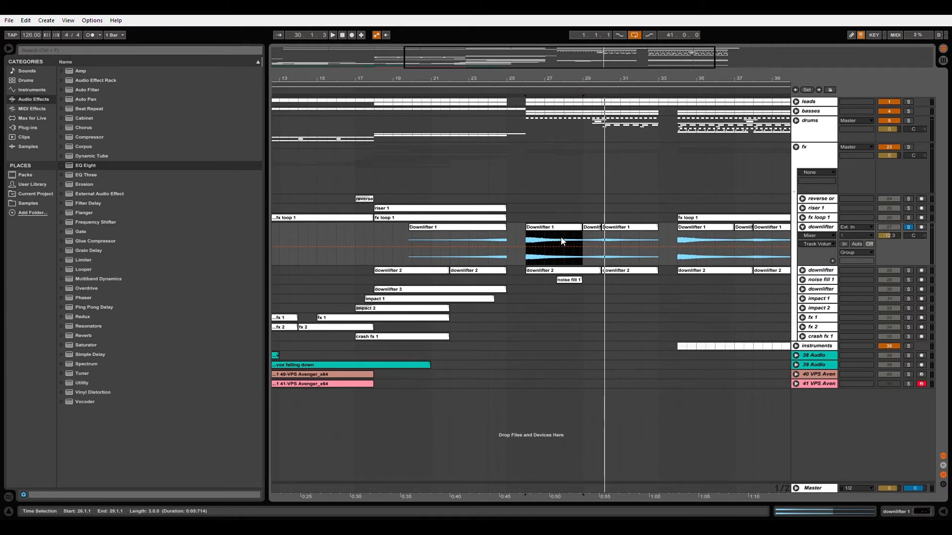
# - Fold the first downlifter track, unfold and solo the downlifter 2 track with its bar 26 clip selected, and show its device chain
pyautogui.click(802, 227)
pyautogui.click(803, 236)
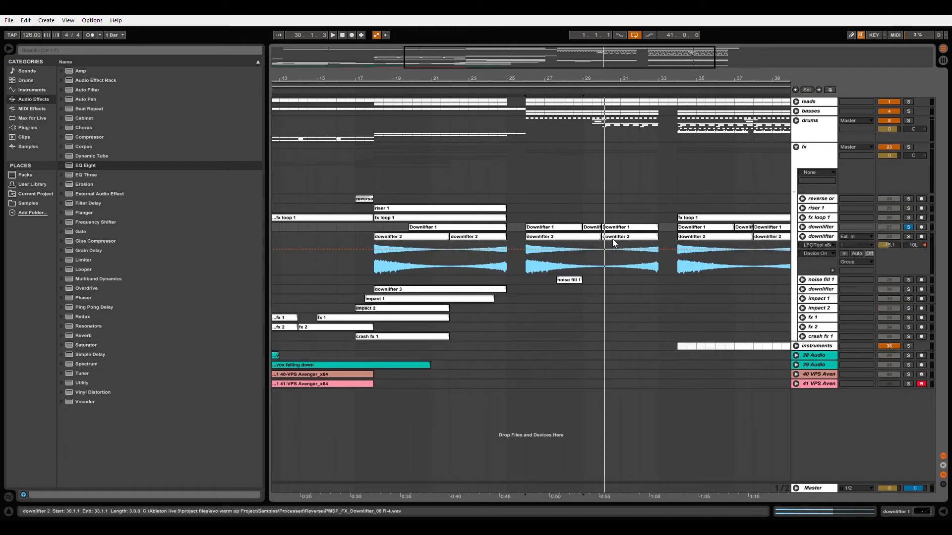
pyautogui.click(576, 238)
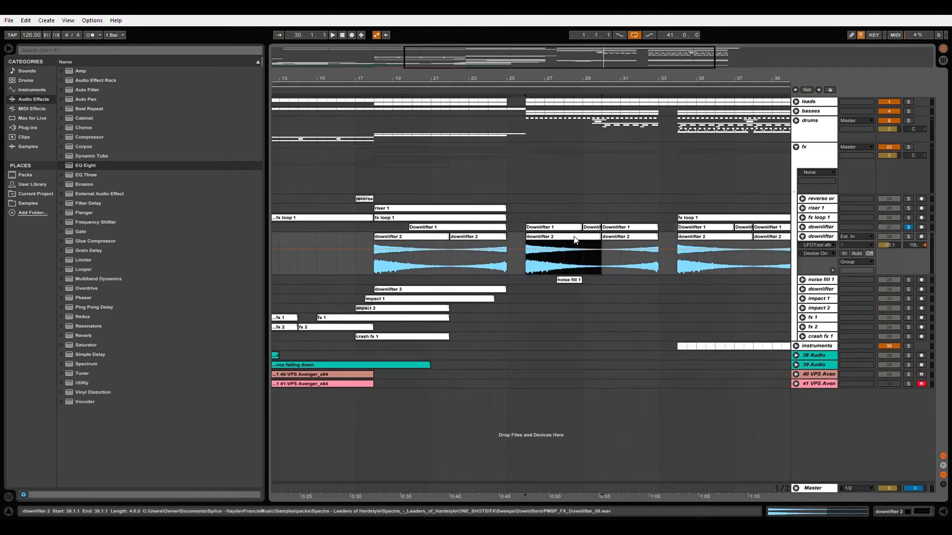
pyautogui.click(907, 237)
pyautogui.doubleClick(829, 238)
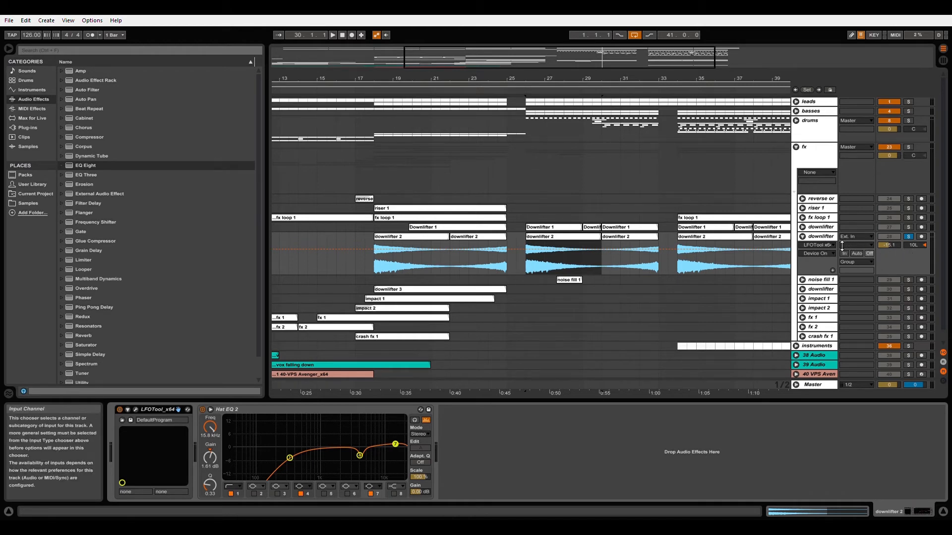
# - Play the soloed downlifter 2 clip from bar 26, fold its track, and check the waveforms of the downlifter 1 track above it
pyautogui.press('space')
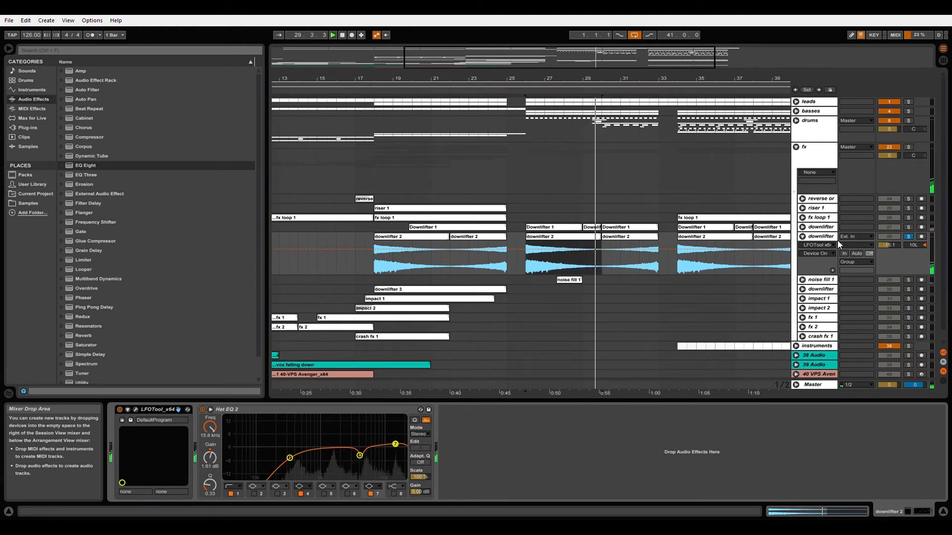
pyautogui.click(803, 237)
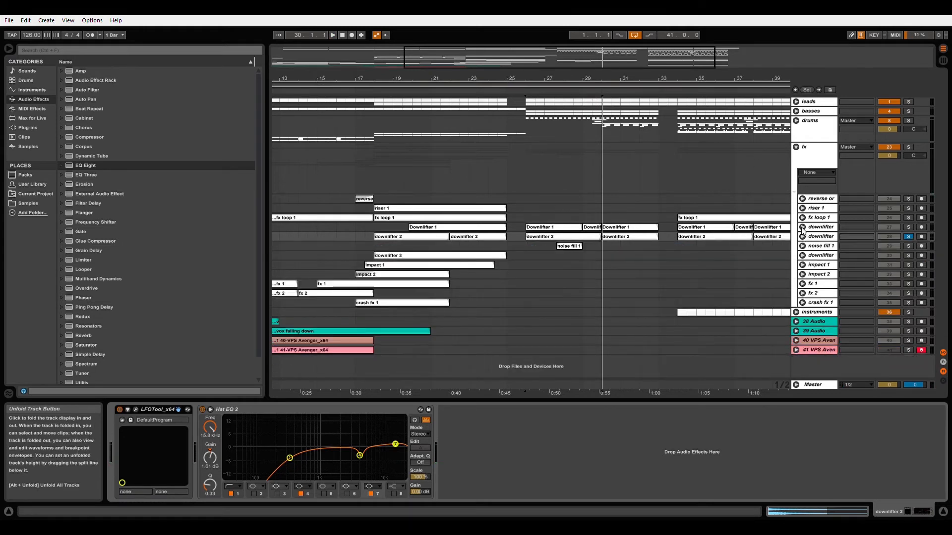
pyautogui.click(802, 227)
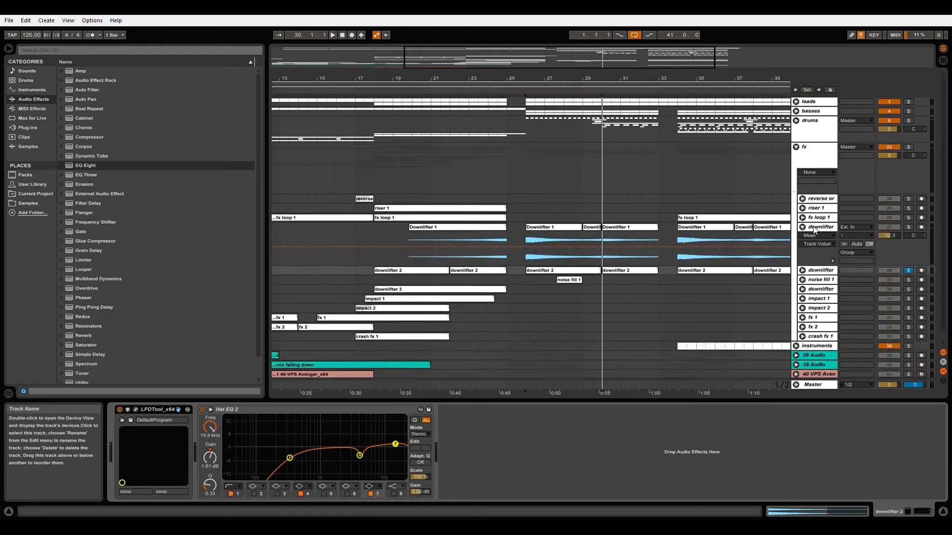
pyautogui.click(803, 227)
# - Unfold and solo the noise fill 1 track, play its clip, and fold both the track and the fx group
pyautogui.click(802, 246)
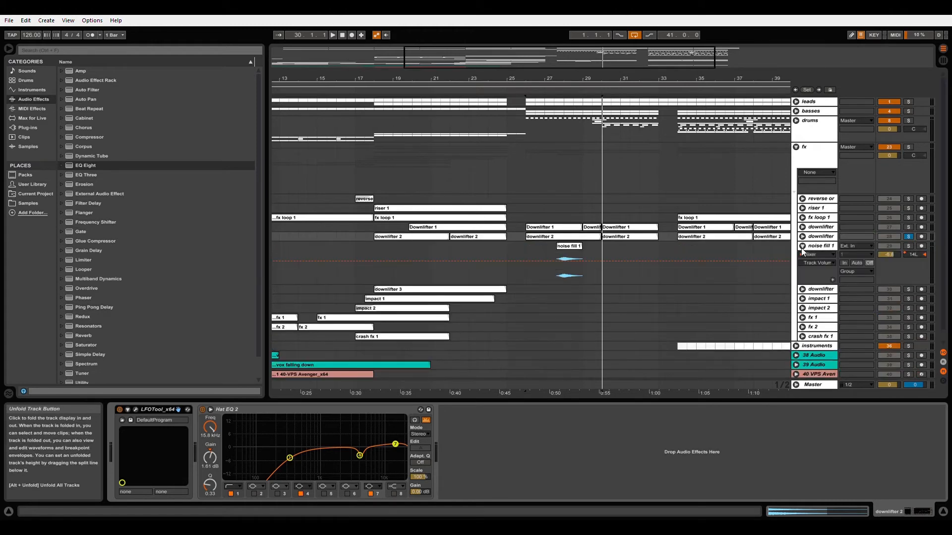
pyautogui.click(575, 247)
pyautogui.click(909, 246)
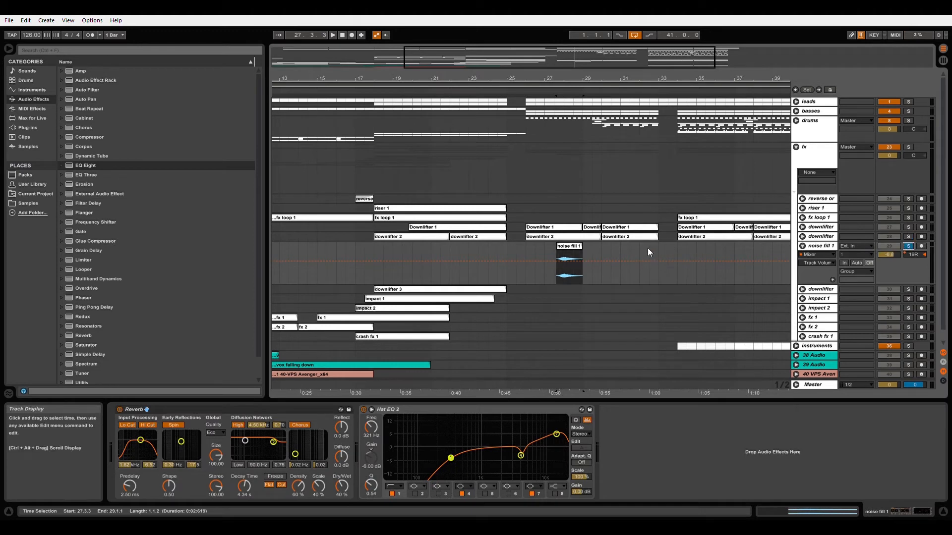
pyautogui.press('space')
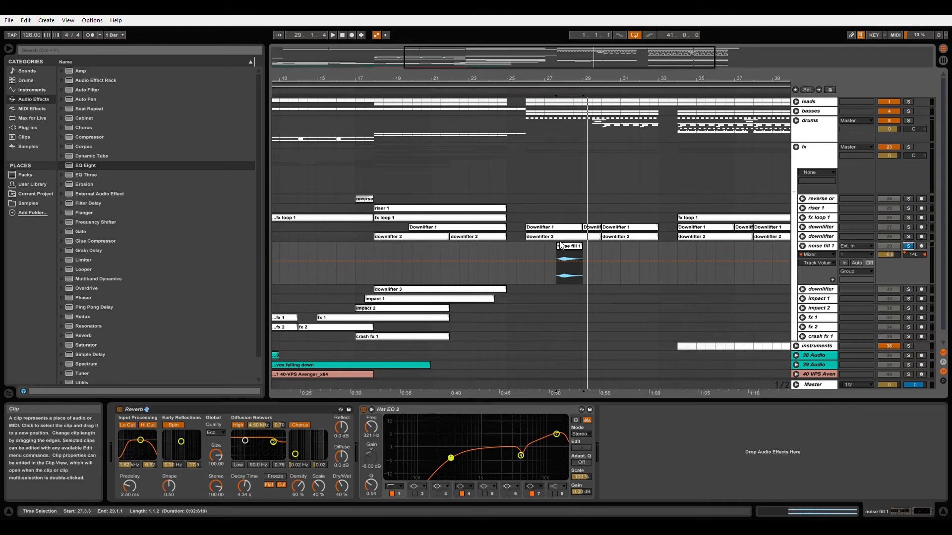
pyautogui.click(803, 246)
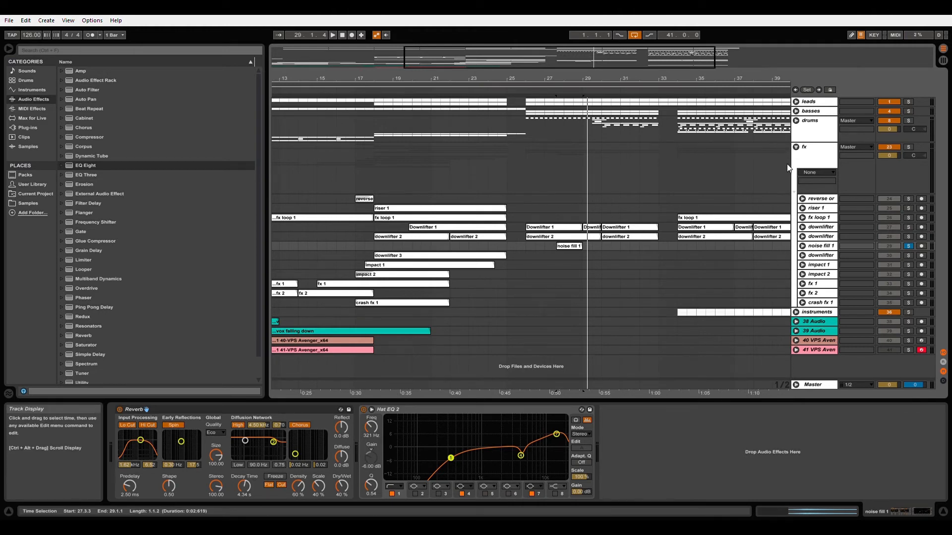
pyautogui.click(797, 147)
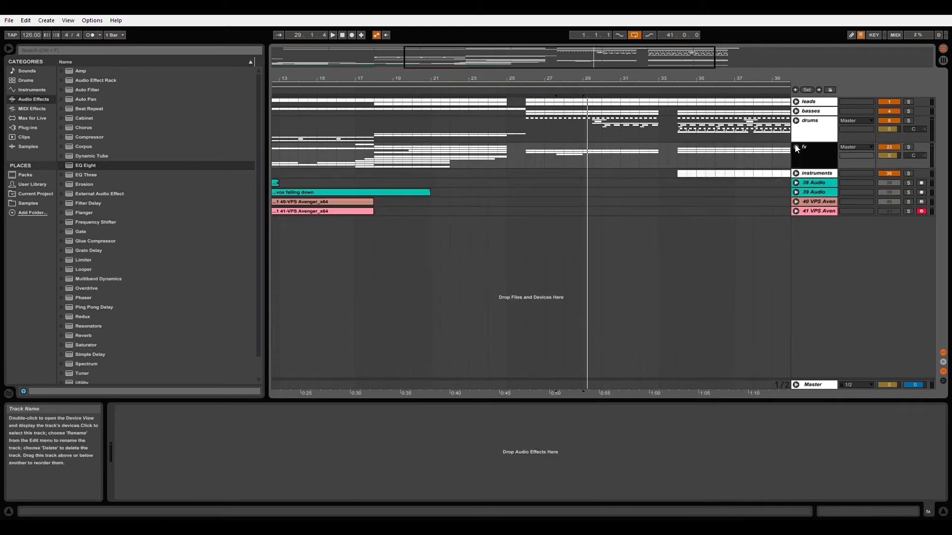
# - Unfold the instruments group and its strings track, solo the strings, and play the first strings 1 clip from bar 34
pyautogui.click(796, 173)
pyautogui.moveTo(696, 80); pyautogui.dragTo(502, 81)
pyautogui.click(519, 209)
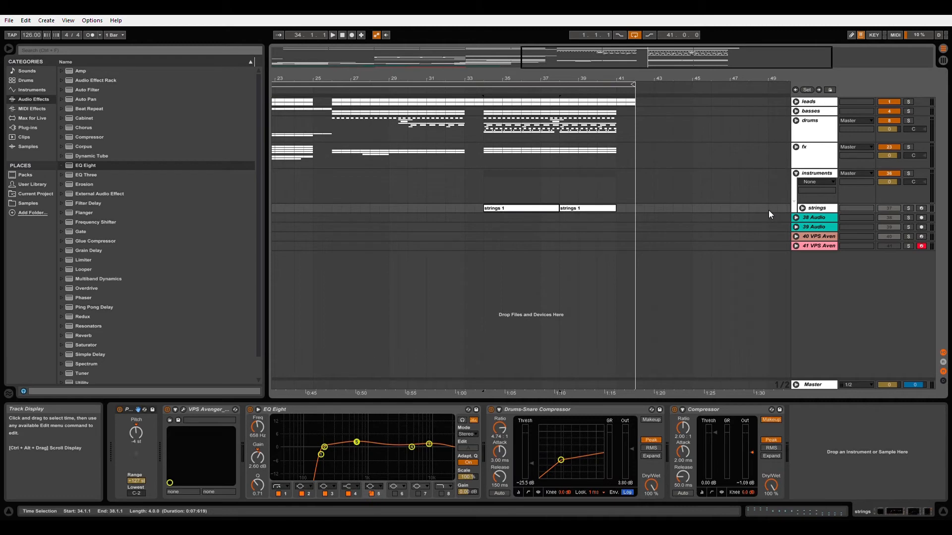
pyautogui.click(803, 208)
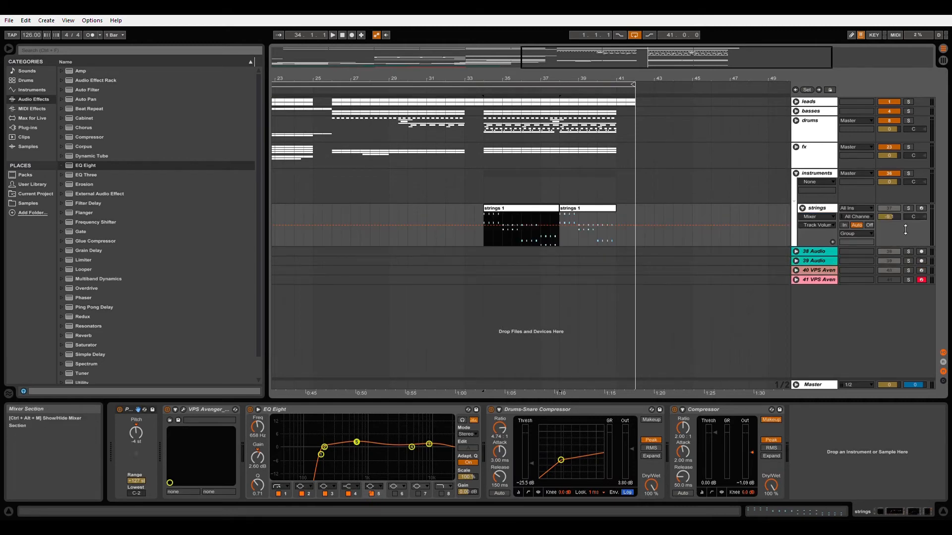
pyautogui.click(493, 213)
pyautogui.click(494, 210)
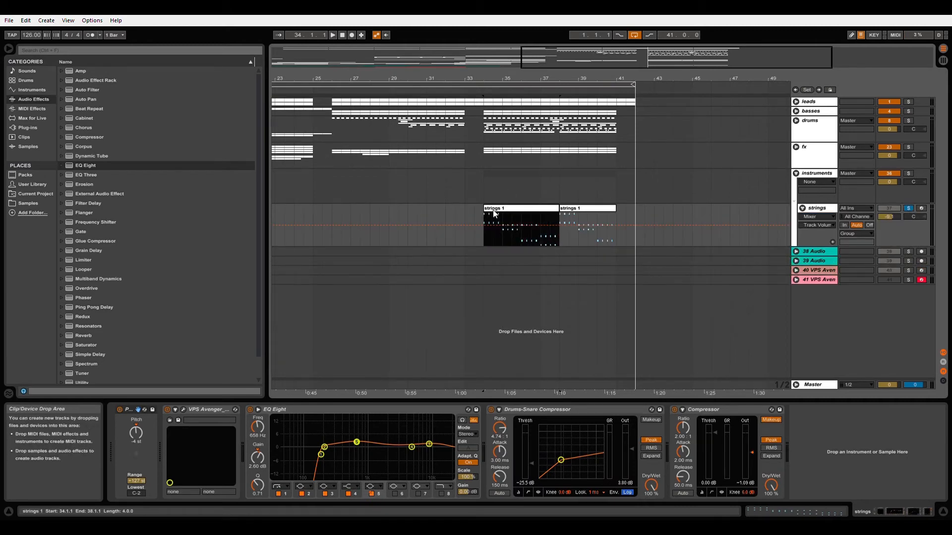
pyautogui.press('space')
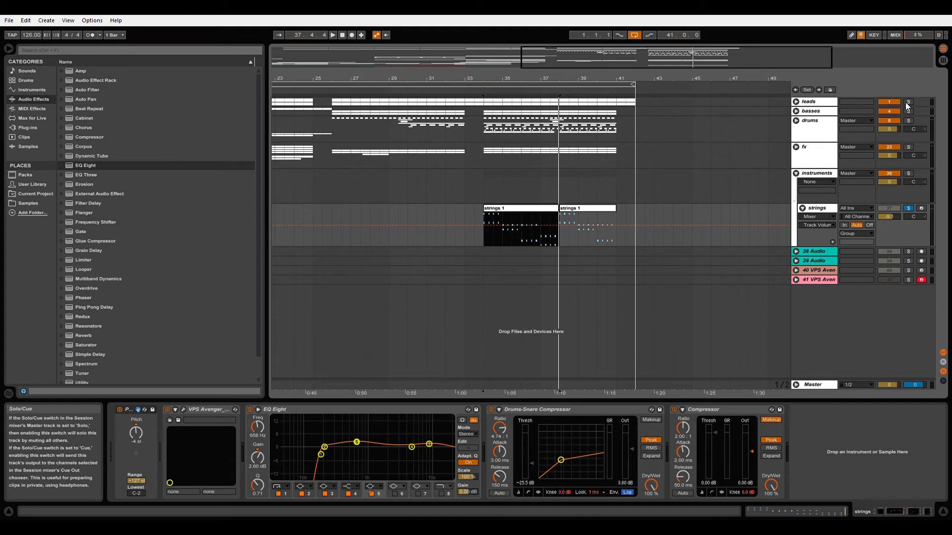
# - Solo the leads group together with the strings, play them from bar 34, and remove the leads solo
pyautogui.click(907, 102)
pyautogui.press('space')
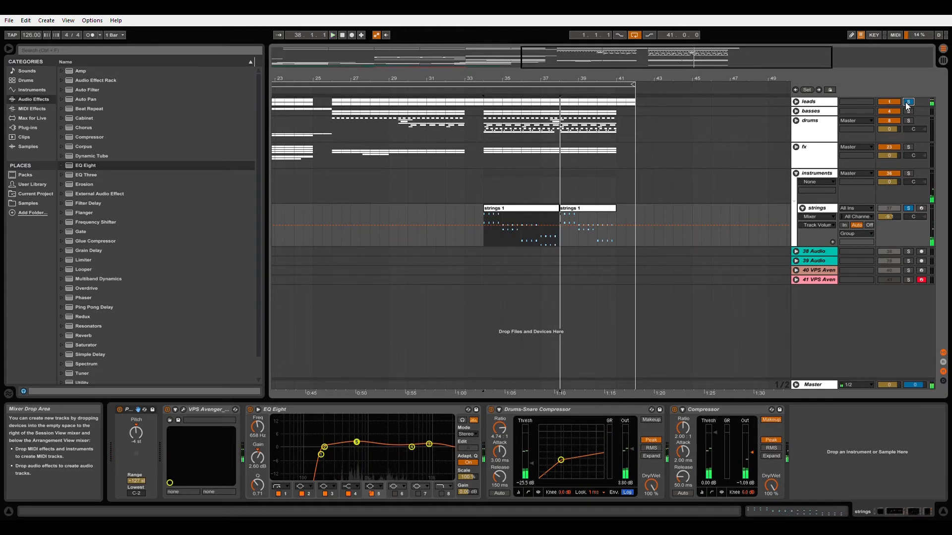
pyautogui.click(907, 102)
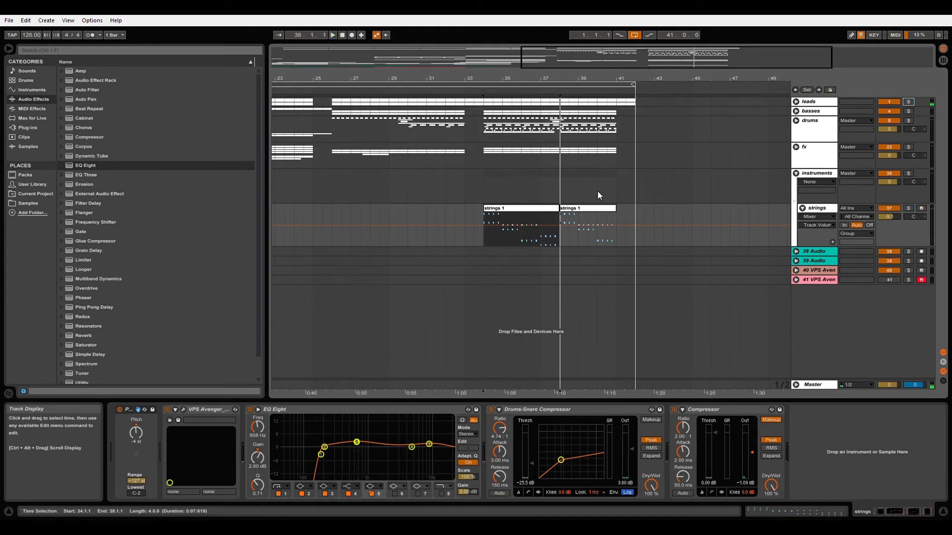
# - Solo the drums group together with the strings, play them from bar 34, and place the insert marker at bar 42
pyautogui.click(908, 122)
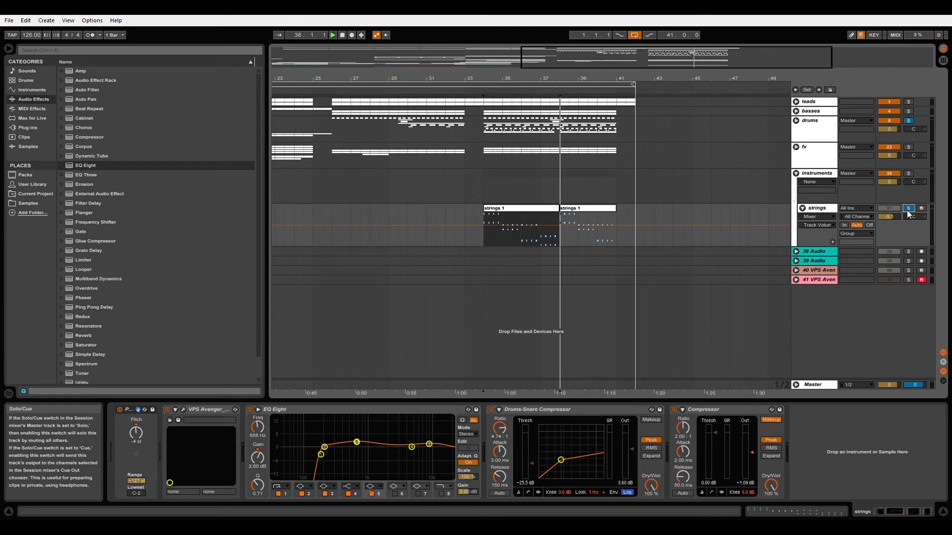
pyautogui.press('space')
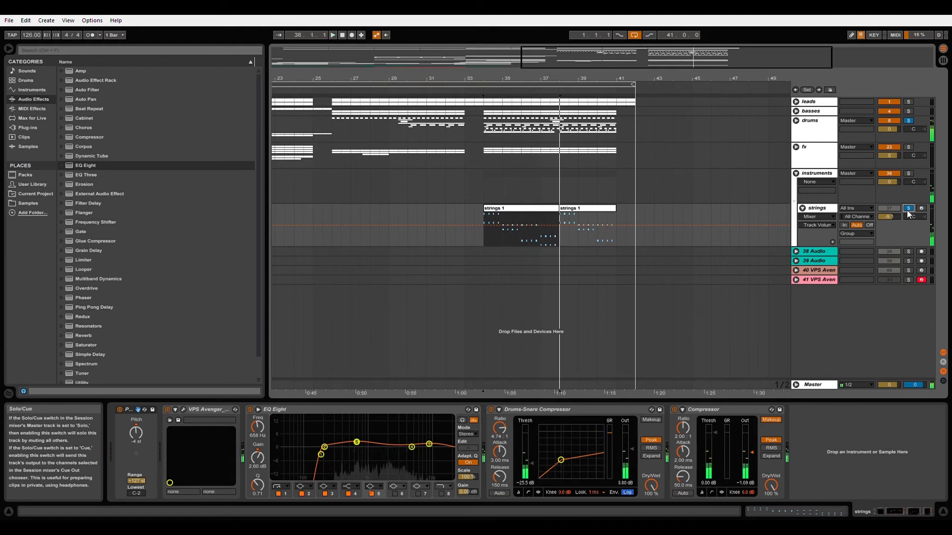
pyautogui.click(635, 210)
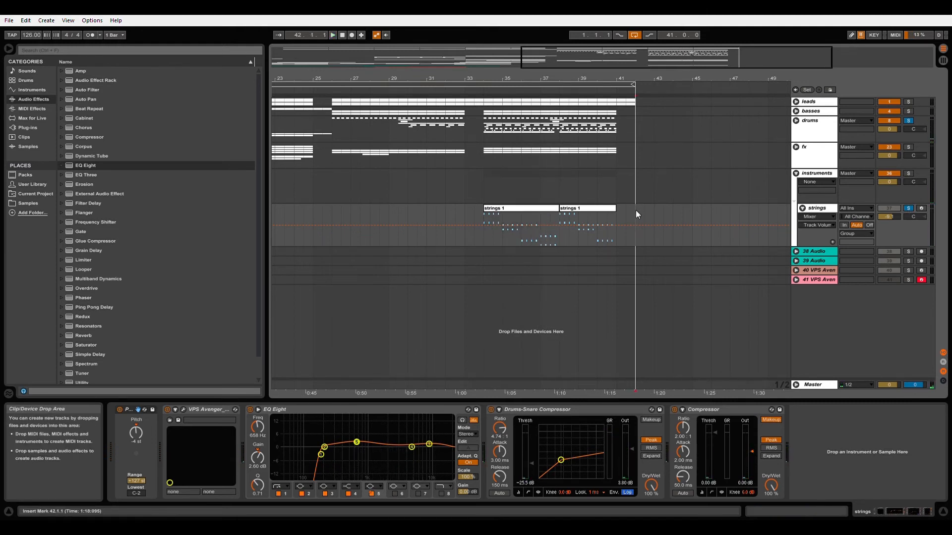
# - Unfold the drums group, solo it alone, and play it from the first kick at bar 26
pyautogui.moveTo(480, 79); pyautogui.dragTo(626, 68)
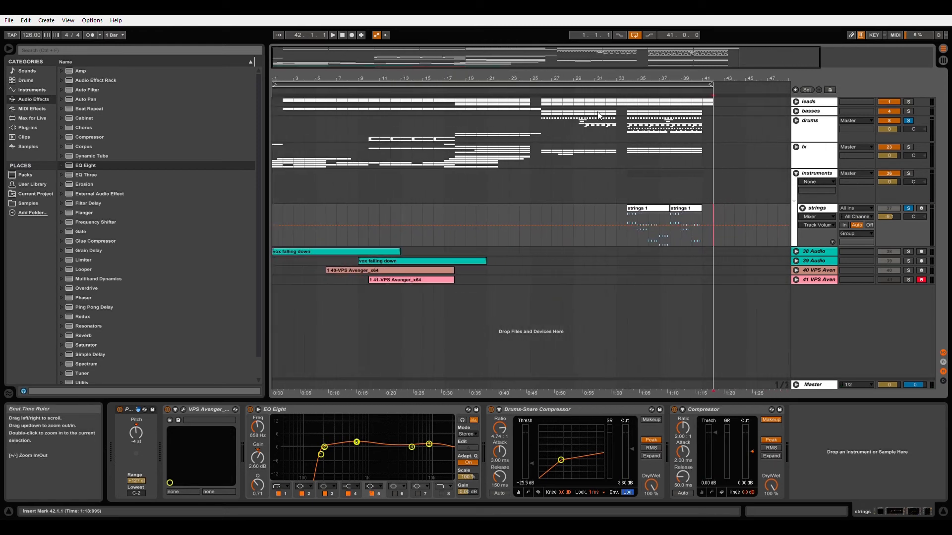
pyautogui.click(796, 120)
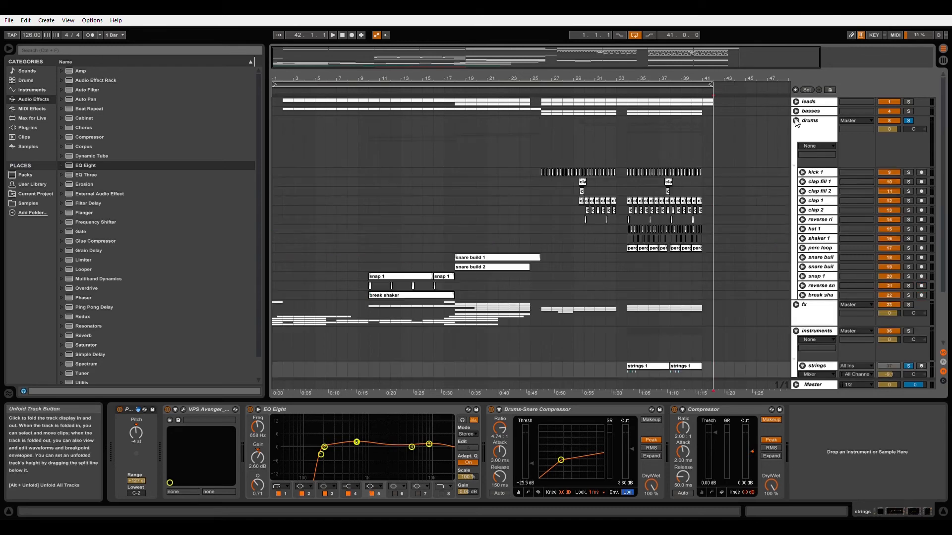
pyautogui.click(538, 171)
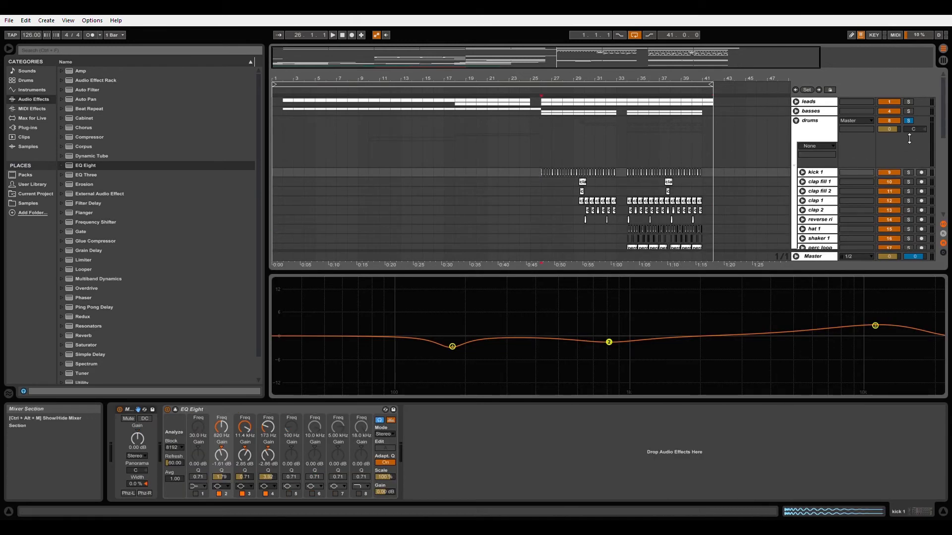
pyautogui.click(909, 121)
pyautogui.click(909, 121)
pyautogui.press('space')
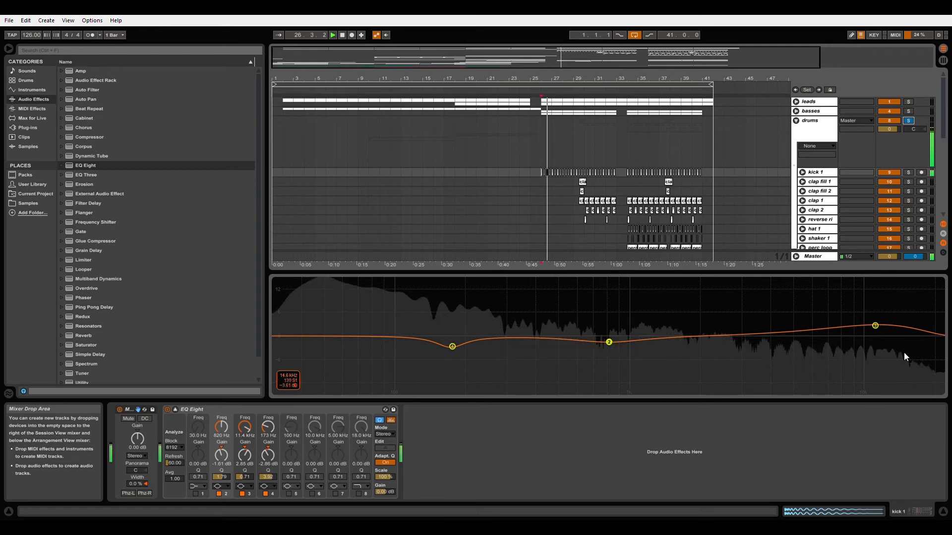
# - Examine the EQ Eight curve in the kick 1 track's device chain and hide the device view
pyautogui.click(943, 512)
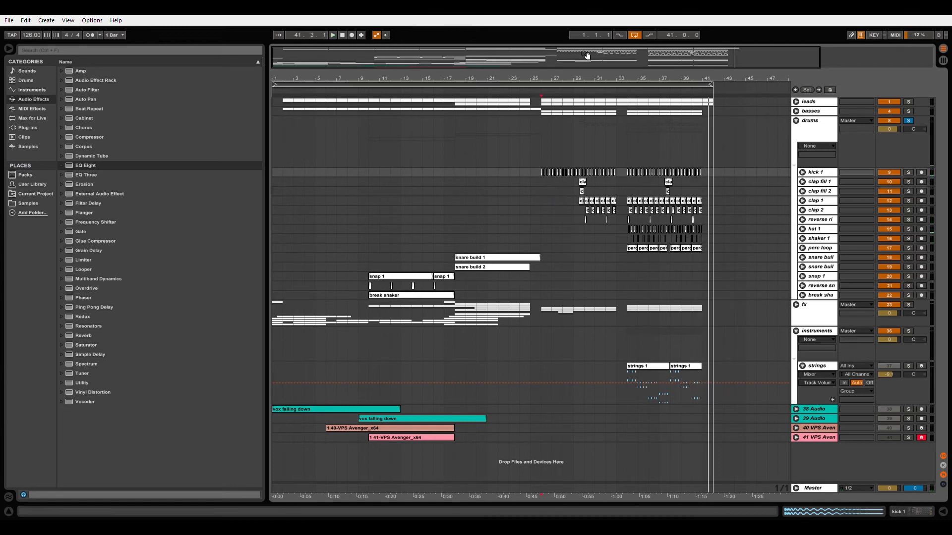
pyautogui.moveTo(577, 80); pyautogui.dragTo(574, 98)
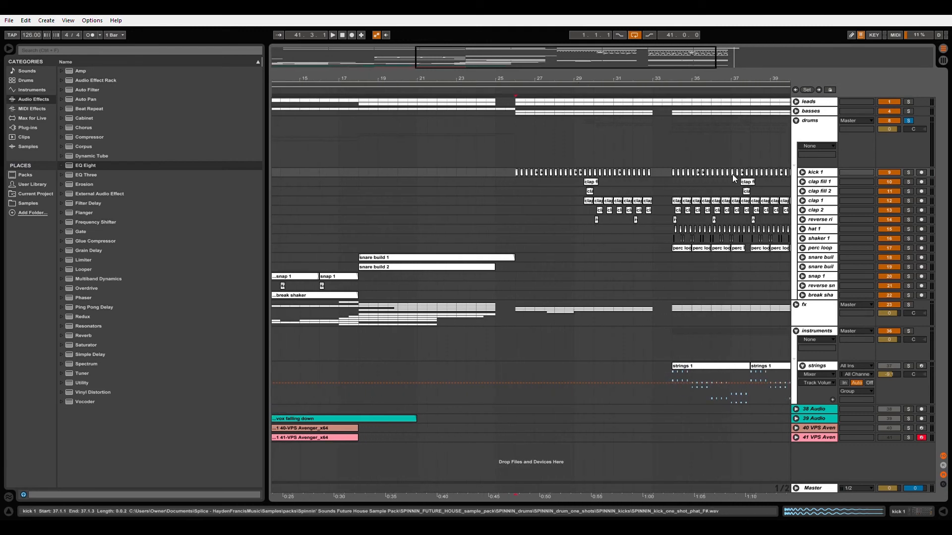
pyautogui.doubleClick(816, 172)
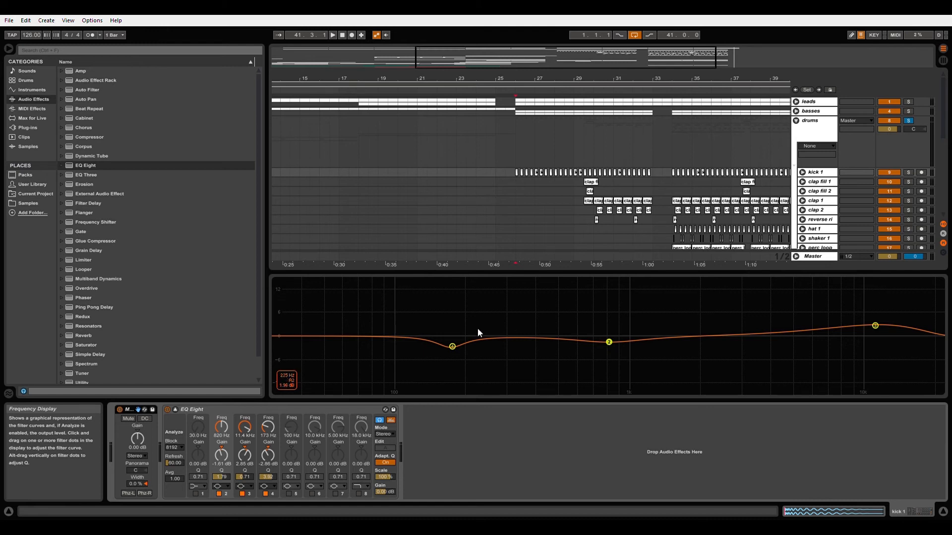
pyautogui.click(942, 513)
# - Unfold and solo clap fill 1, play its bar 29 clip, and audition clap fill 2 in solo before folding that track
pyautogui.click(802, 181)
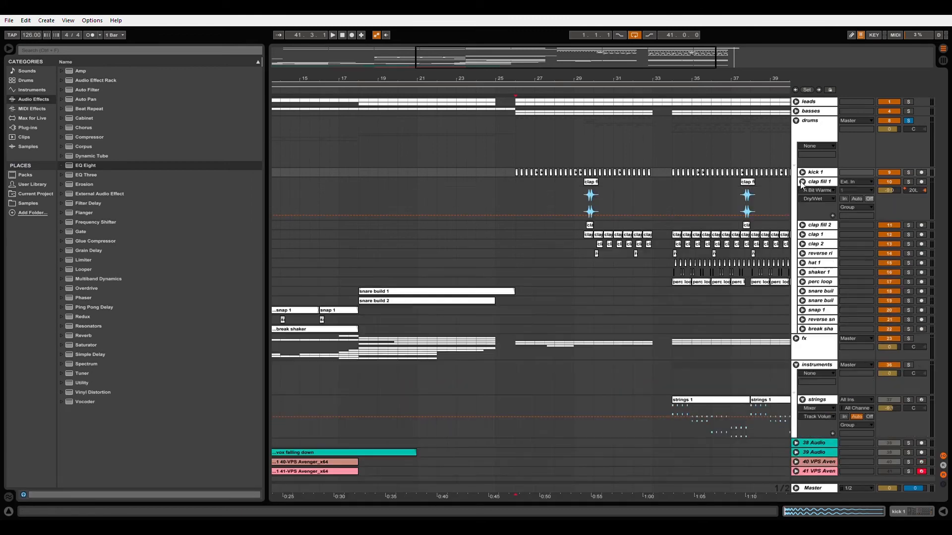
pyautogui.click(590, 203)
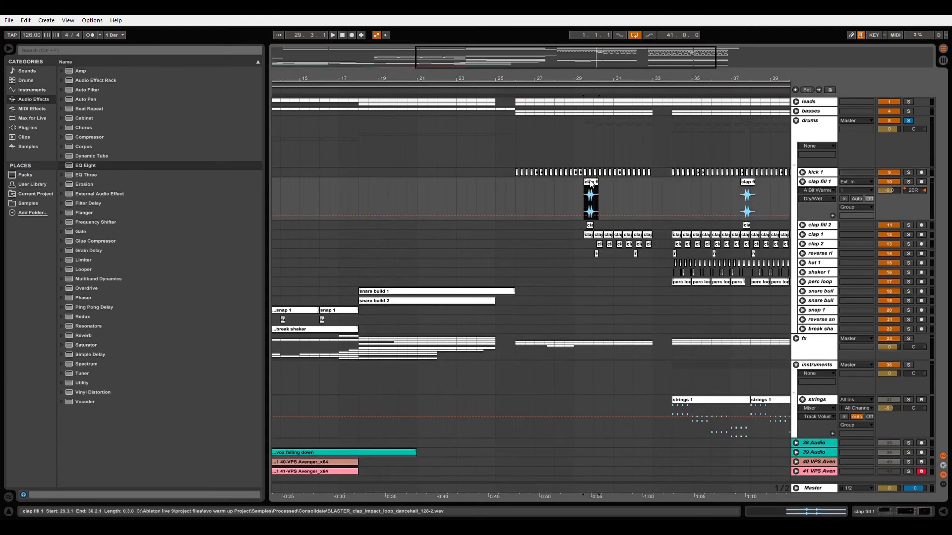
pyautogui.click(907, 183)
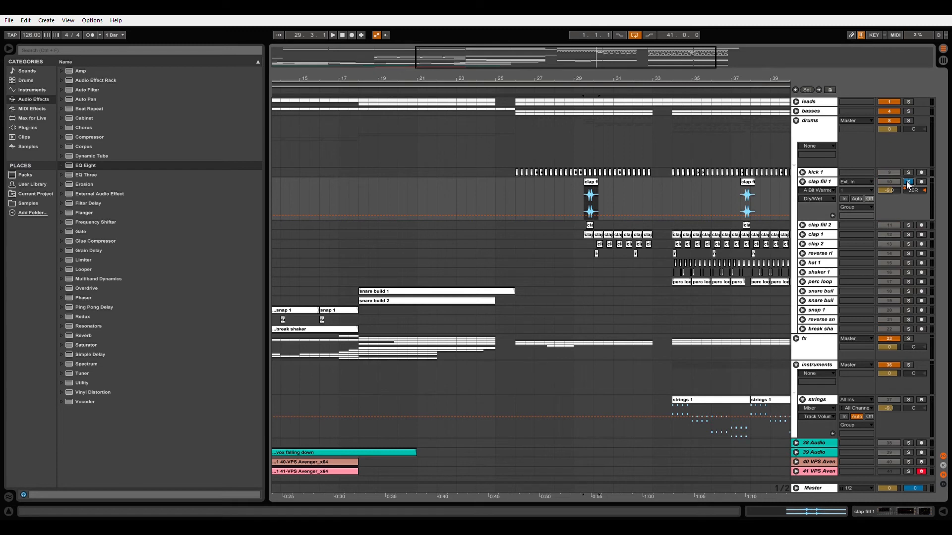
pyautogui.press('space')
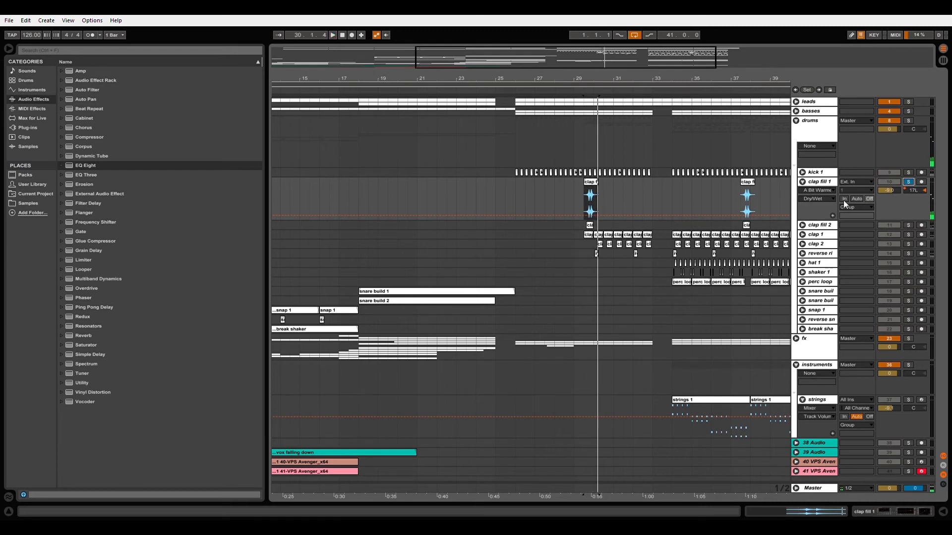
pyautogui.click(803, 225)
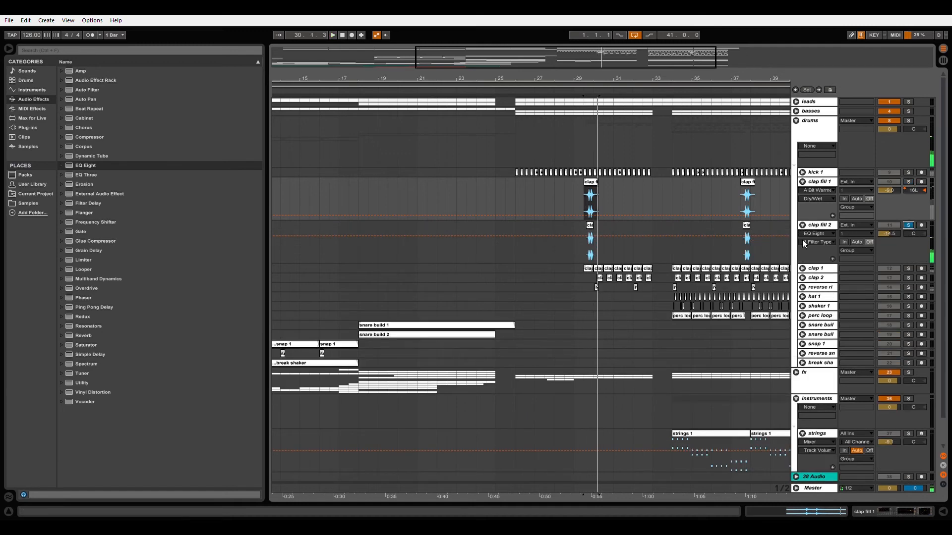
pyautogui.click(802, 225)
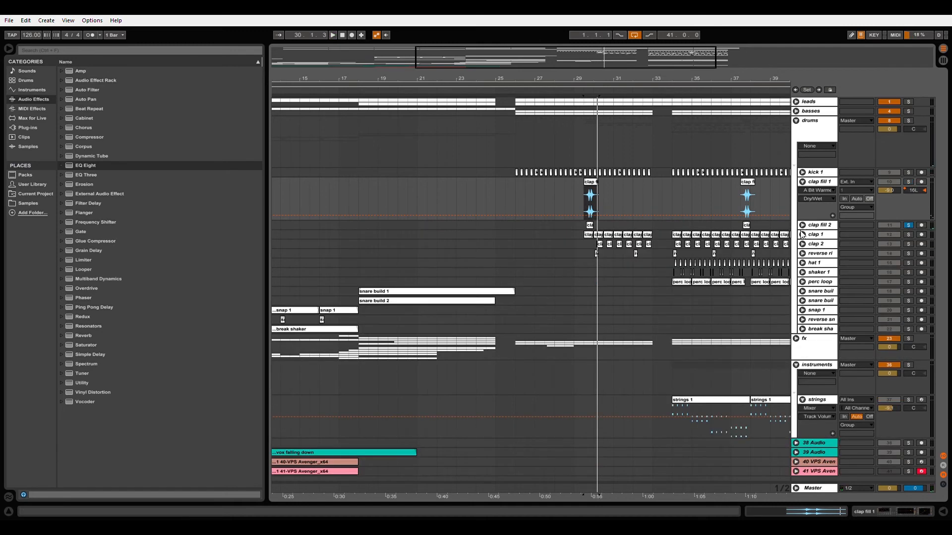
# - Unfold the clap 1 track, solo it, and play from its first clip at bar 29
pyautogui.click(802, 235)
pyautogui.click(588, 246)
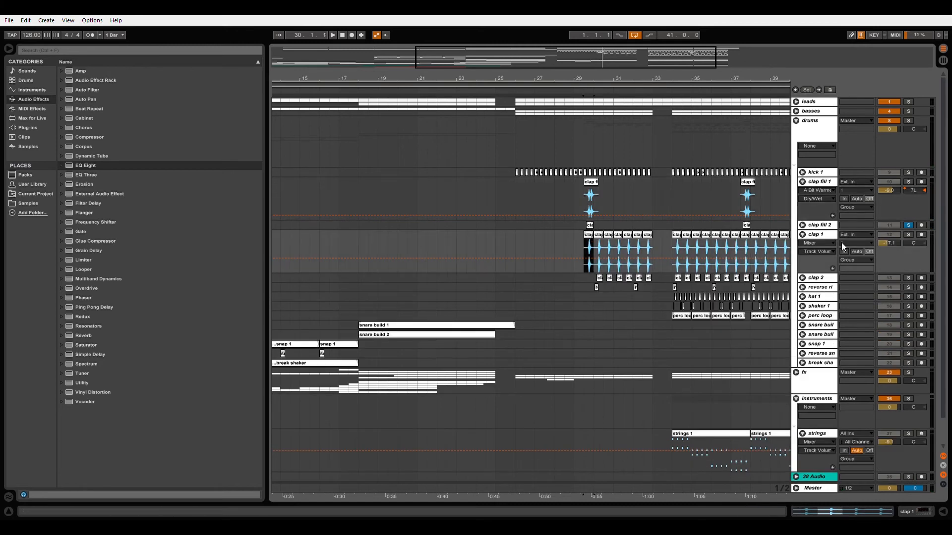
pyautogui.click(908, 234)
pyautogui.press('space')
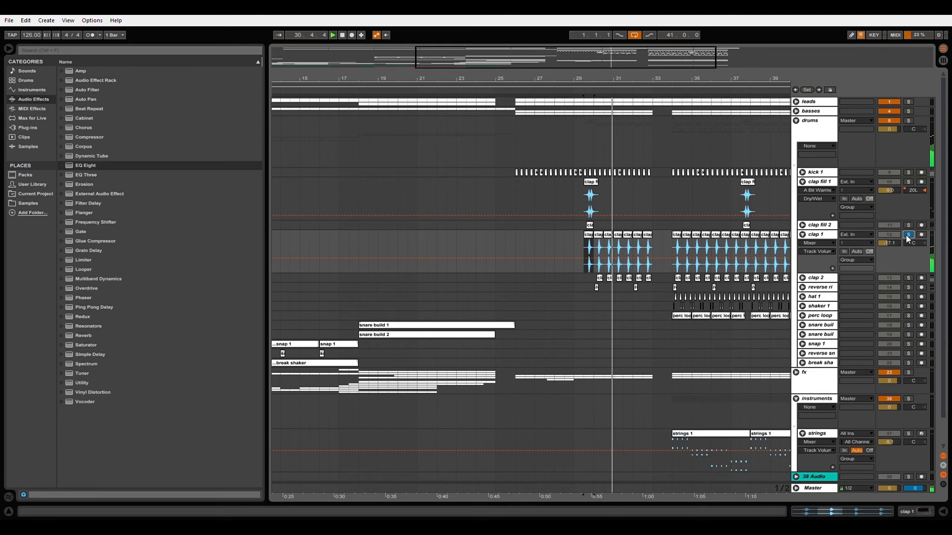
# - Unfold the clap 2 track, solo it, and play from its first clip at bar 30
pyautogui.click(802, 277)
pyautogui.click(909, 279)
pyautogui.click(599, 295)
pyautogui.press('space')
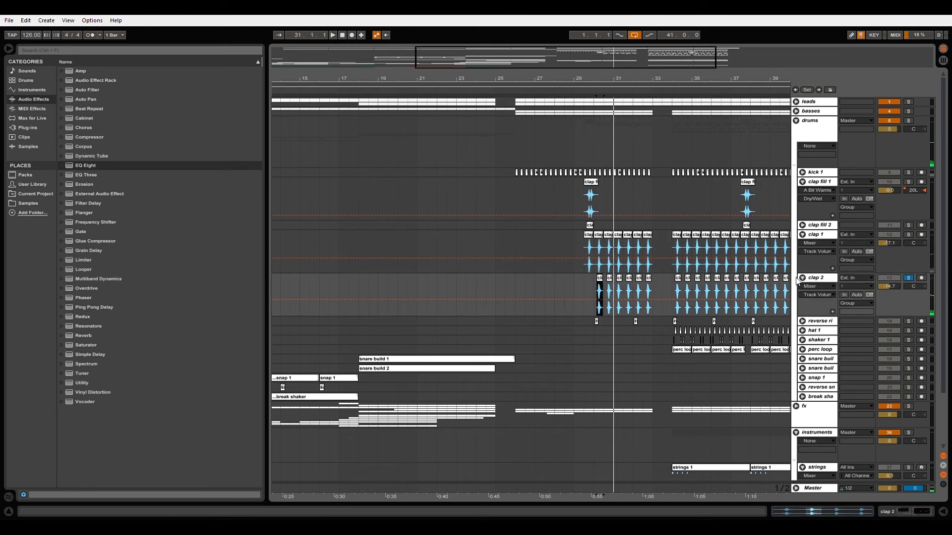
# - Compare the two claps by switching the solo to clap 1 and back to clap 2 during playback from bar 30
pyautogui.click(907, 235)
pyautogui.click(908, 278)
pyautogui.press('space')
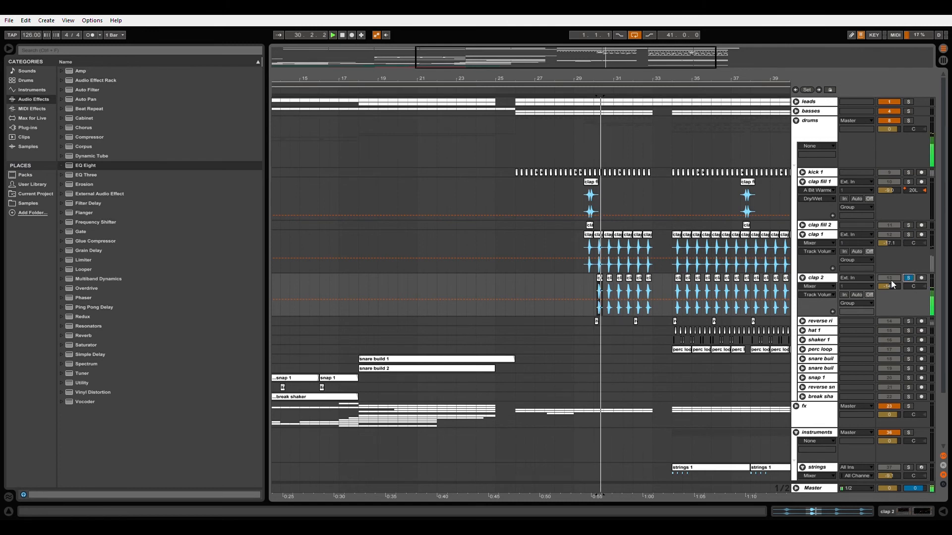
pyautogui.press('space')
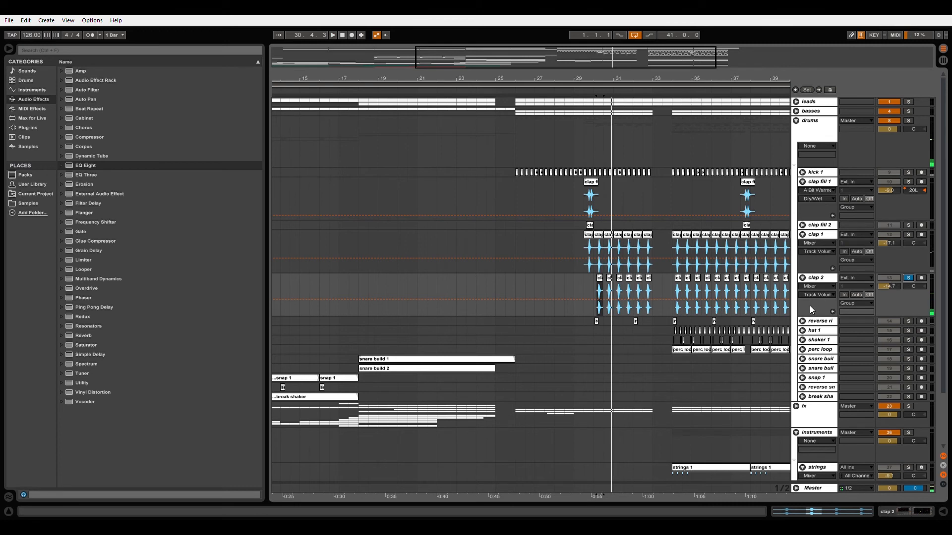
# - Unfold the reverse ride 1 track, solo it, and play from its first clip at bar 30
pyautogui.click(802, 322)
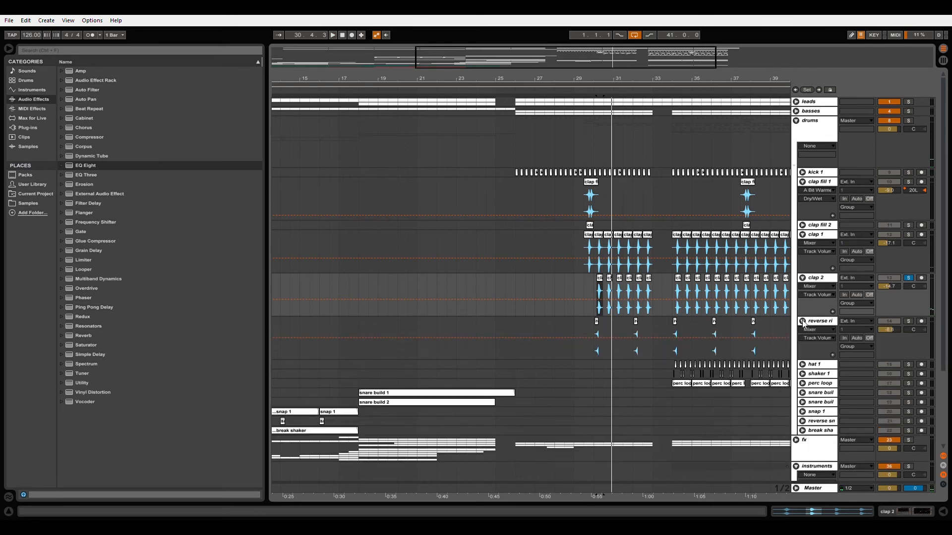
pyautogui.click(593, 327)
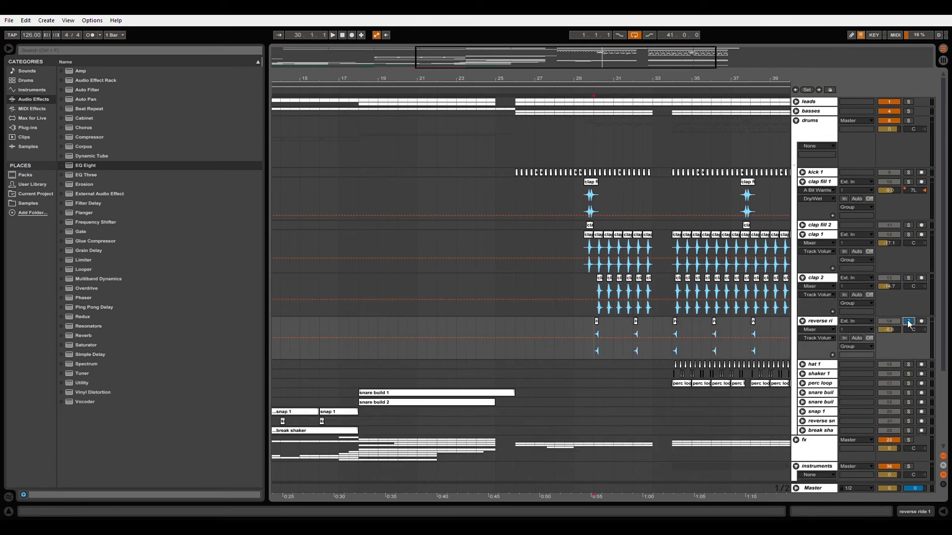
pyautogui.press('space')
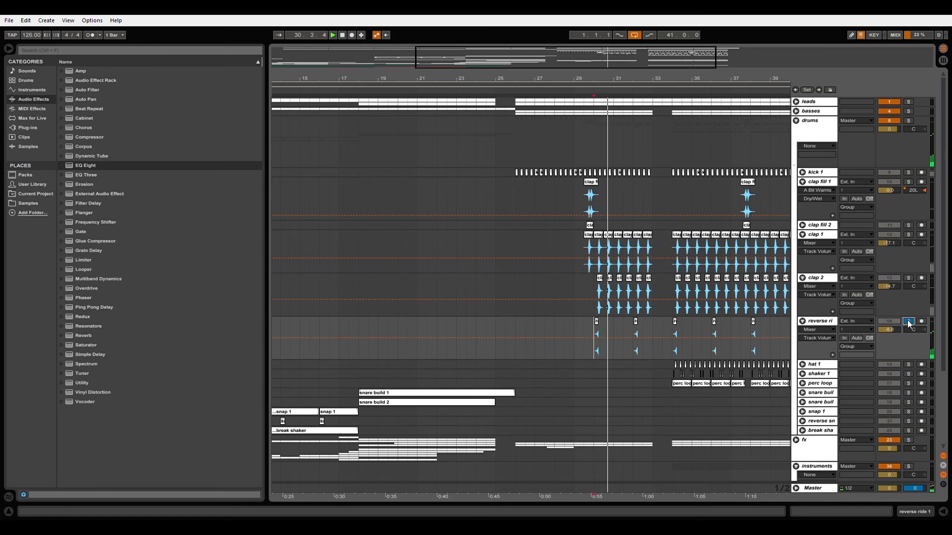
pyautogui.press('space')
# - Unfold the hat 1 track, solo it, and play from its first clip at bar 34
pyautogui.click(802, 365)
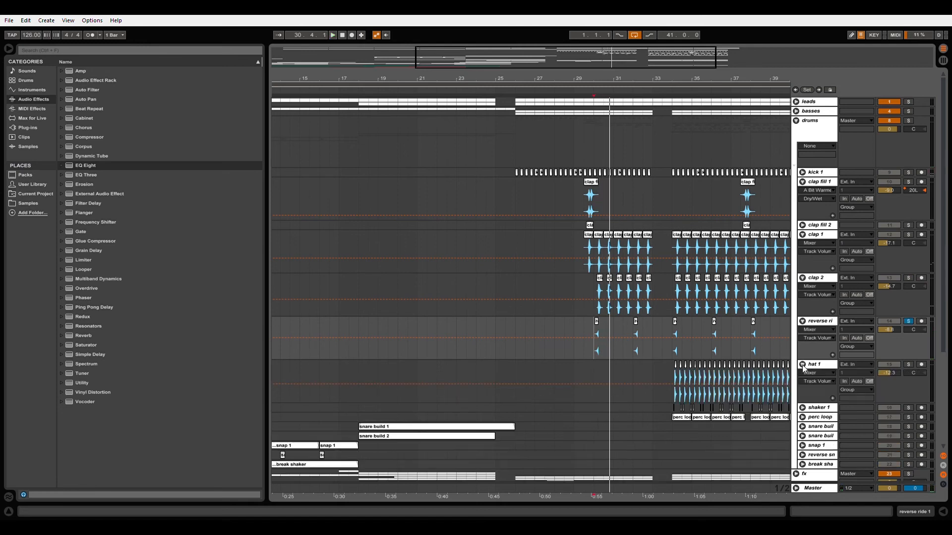
pyautogui.click(673, 368)
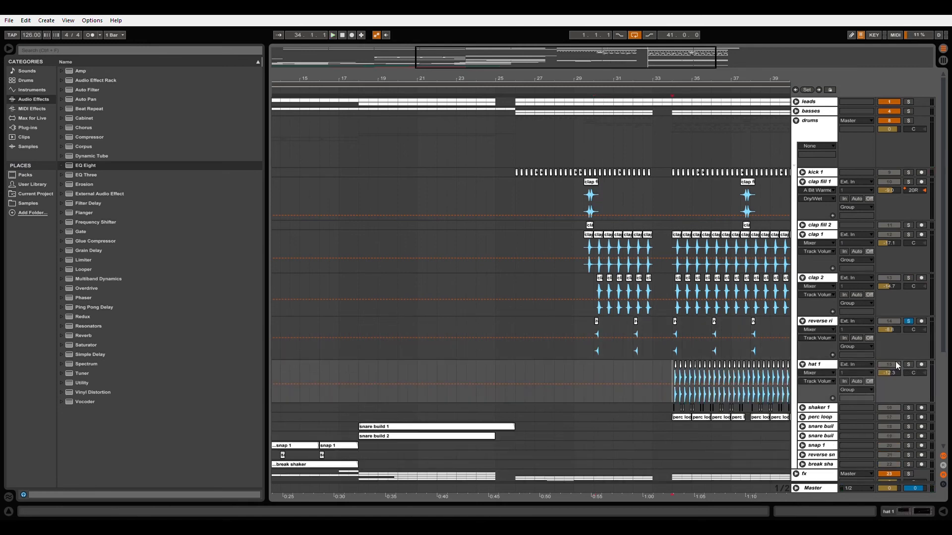
pyautogui.click(908, 366)
pyautogui.press('space')
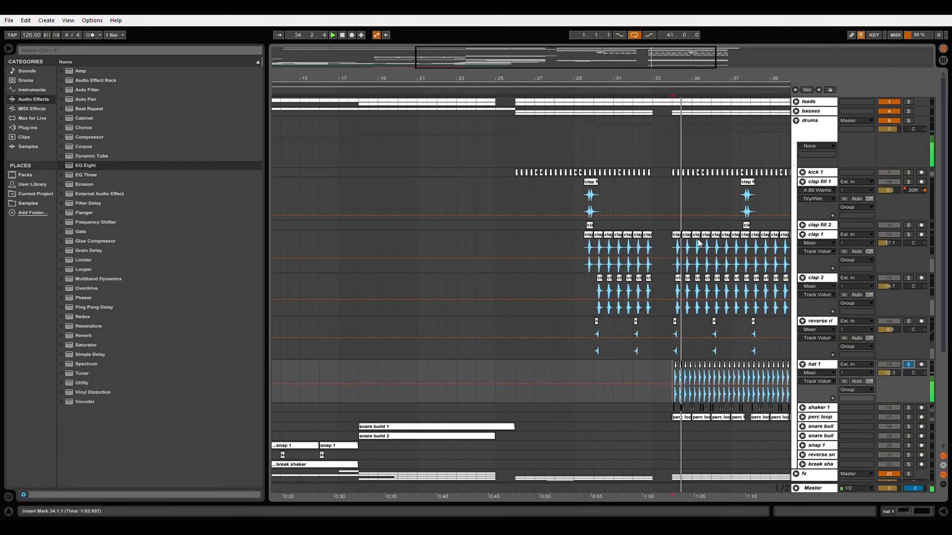
pyautogui.press('space')
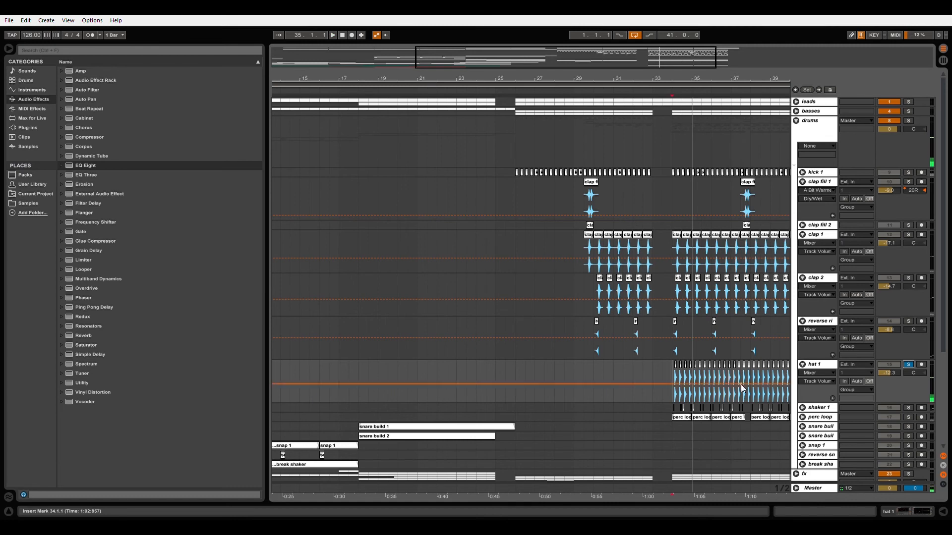
# - Audition shaker 1 and the perc loop in turn, soloing each track for playback from bar 34
pyautogui.click(907, 409)
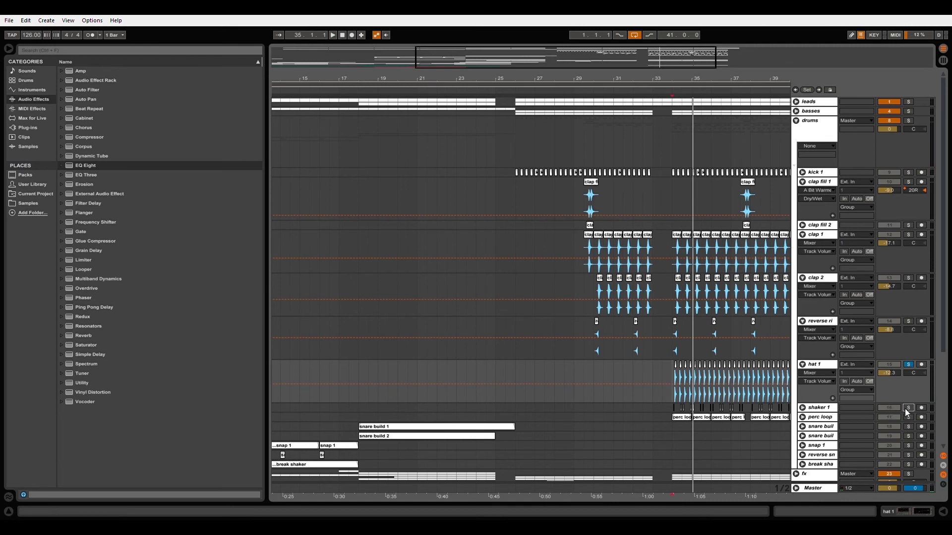
pyautogui.press('space')
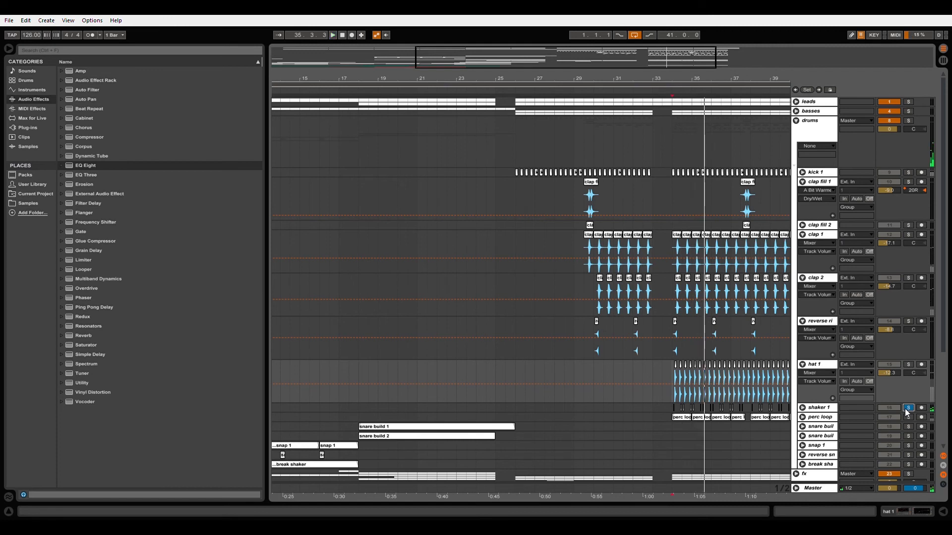
pyautogui.press('space')
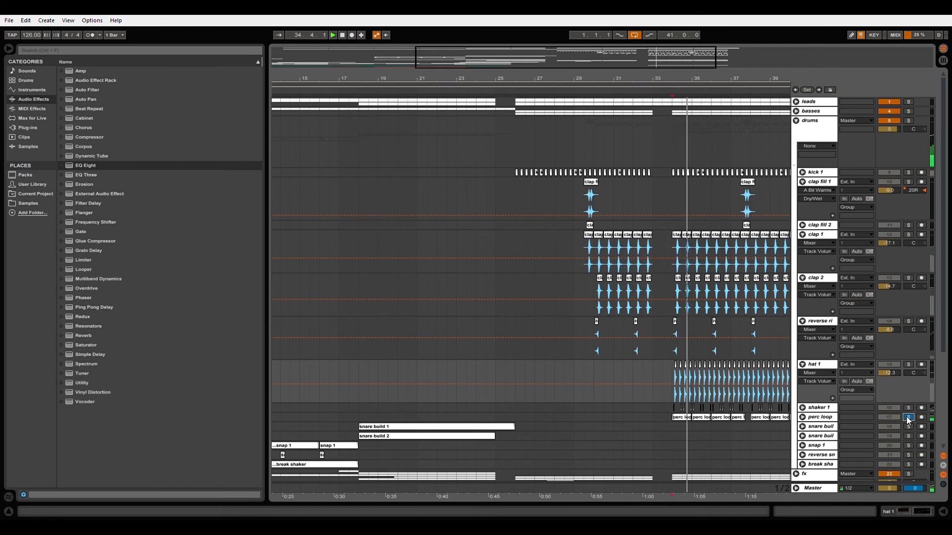
# - Solo hat 1, shaker 1 and the perc loop together, play them from bar 34, and clear the solos
pyautogui.click(905, 366)
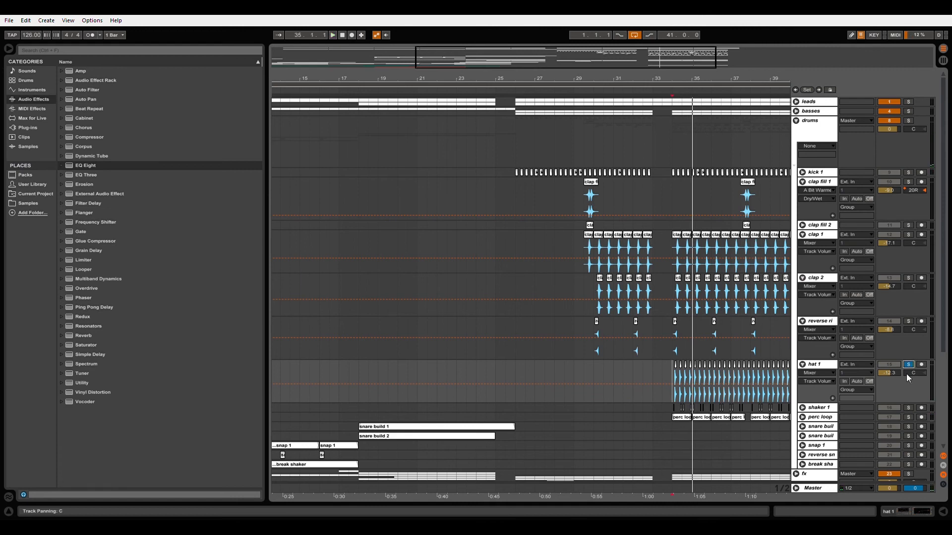
pyautogui.keyDown('ctrl'); pyautogui.click(909, 409); pyautogui.keyUp('ctrl')
pyautogui.press('space')
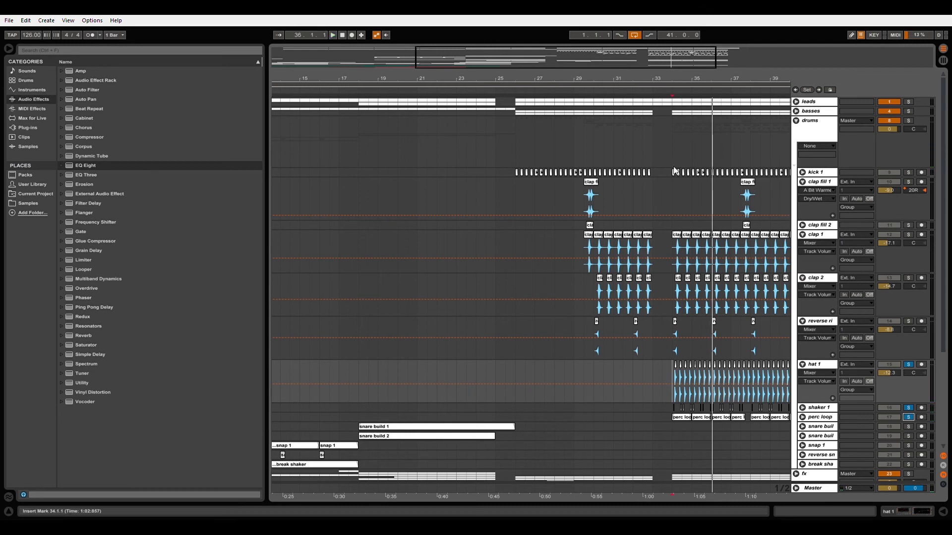
pyautogui.click(908, 365)
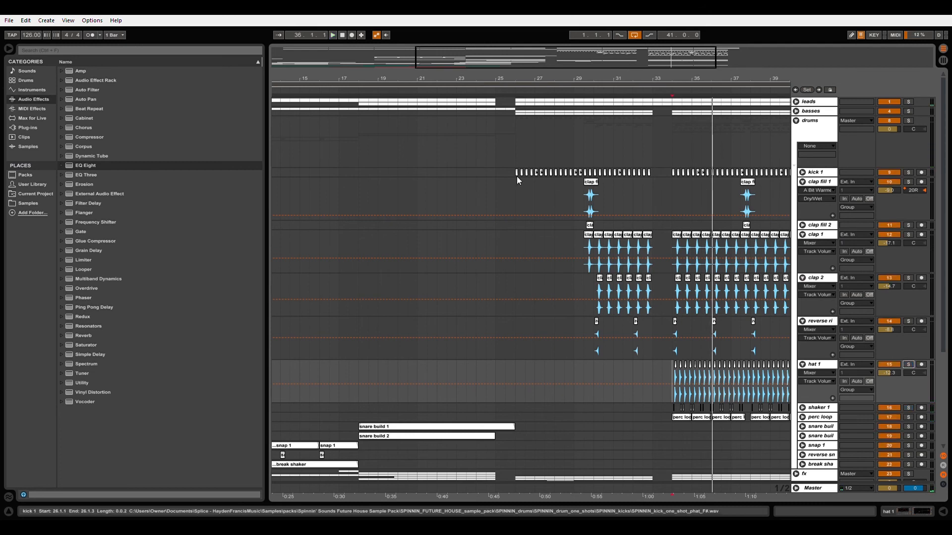
# - Set the insert marker at bar 26 and fold the expanded clap, reverse ride and hat tracks plus the instruments group
pyautogui.click(517, 181)
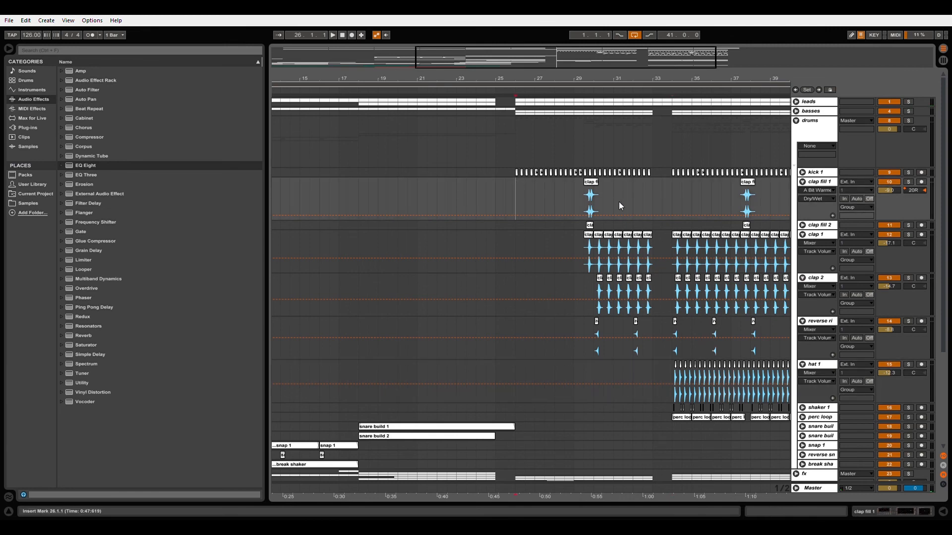
pyautogui.click(802, 234)
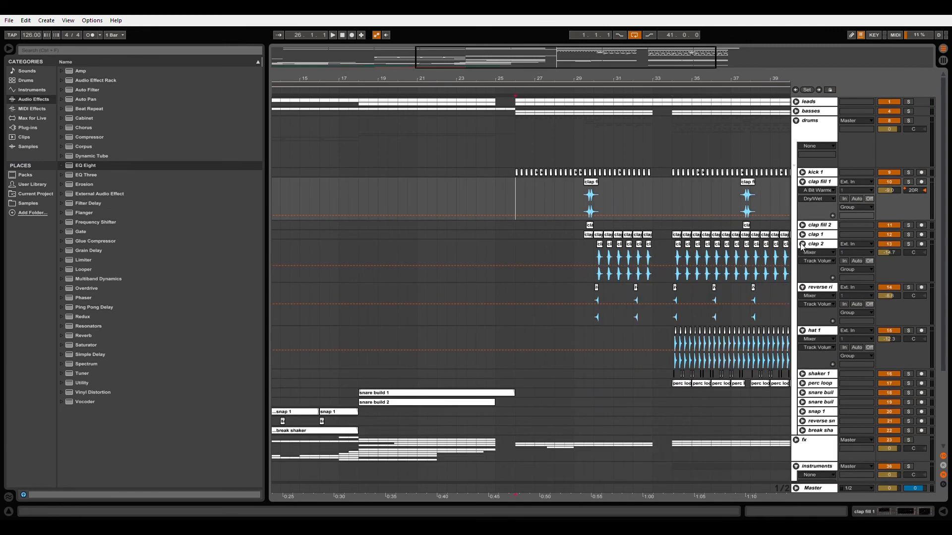
pyautogui.click(803, 244)
pyautogui.click(802, 254)
pyautogui.click(802, 263)
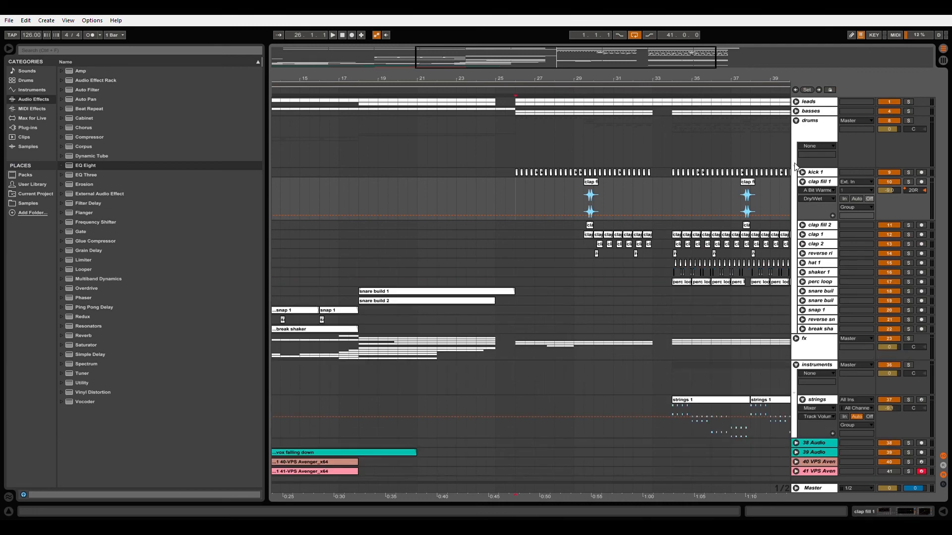
pyautogui.click(802, 181)
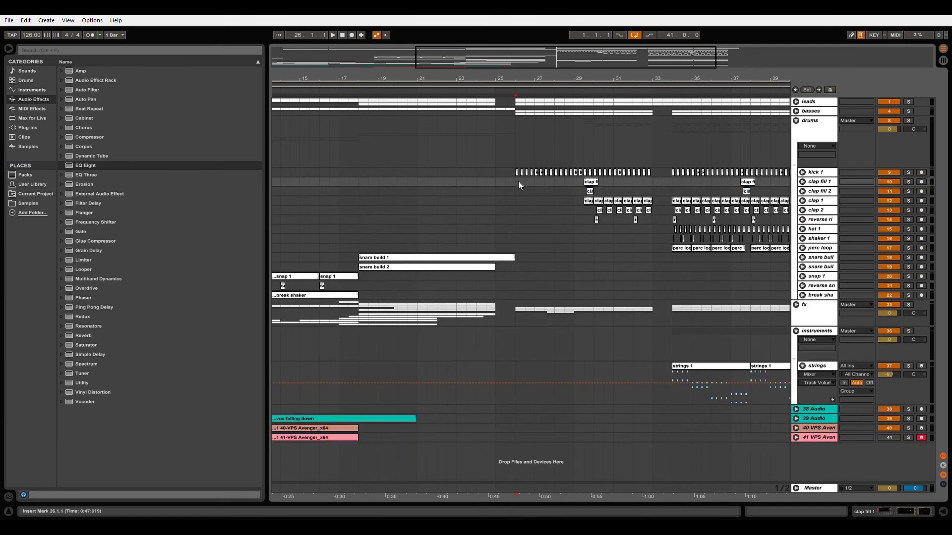
pyautogui.moveTo(520, 87); pyautogui.dragTo(445, 86)
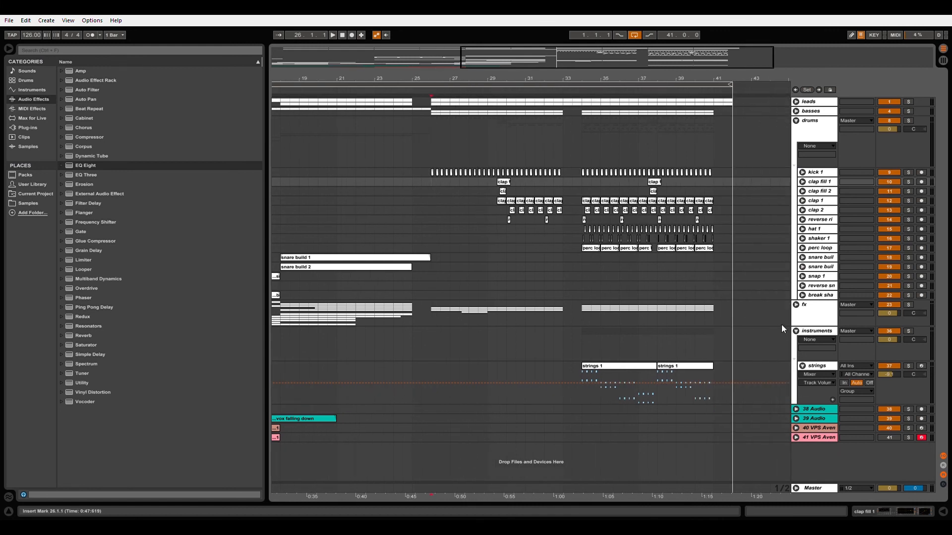
pyautogui.click(796, 333)
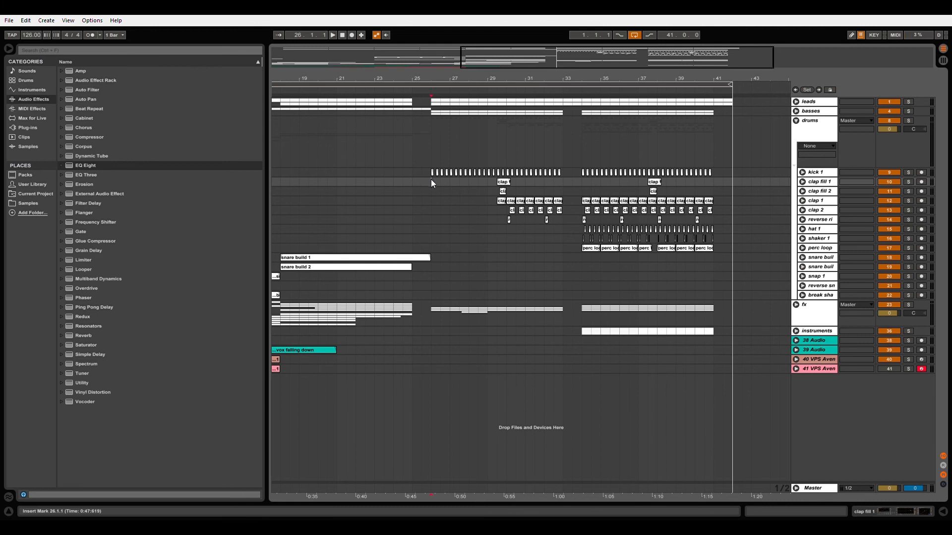
# - Play the full mix with all tracks unsoloed from bar 25 through the drop
pyautogui.click(412, 177)
pyautogui.press('space')
pyautogui.moveTo(423, 82); pyautogui.dragTo(484, 83)
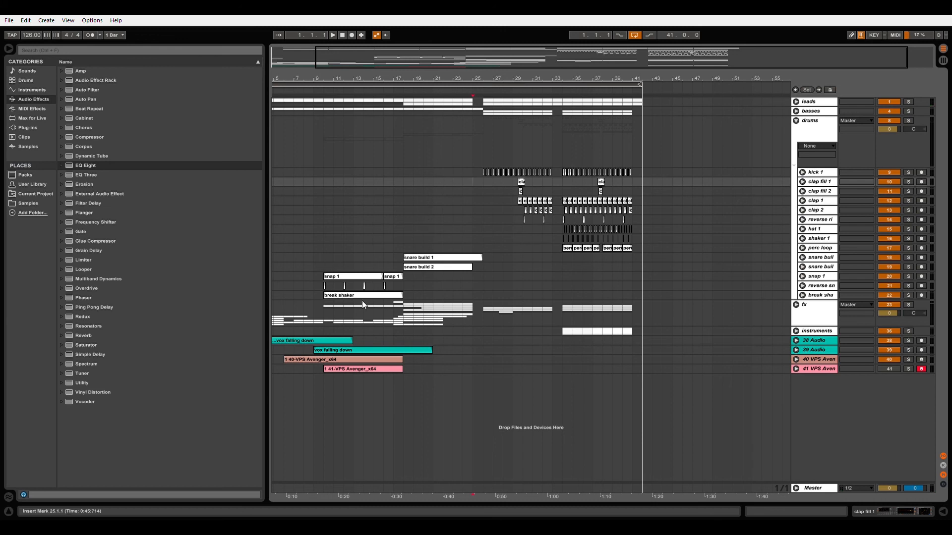
pyautogui.moveTo(344, 77); pyautogui.dragTo(377, 80)
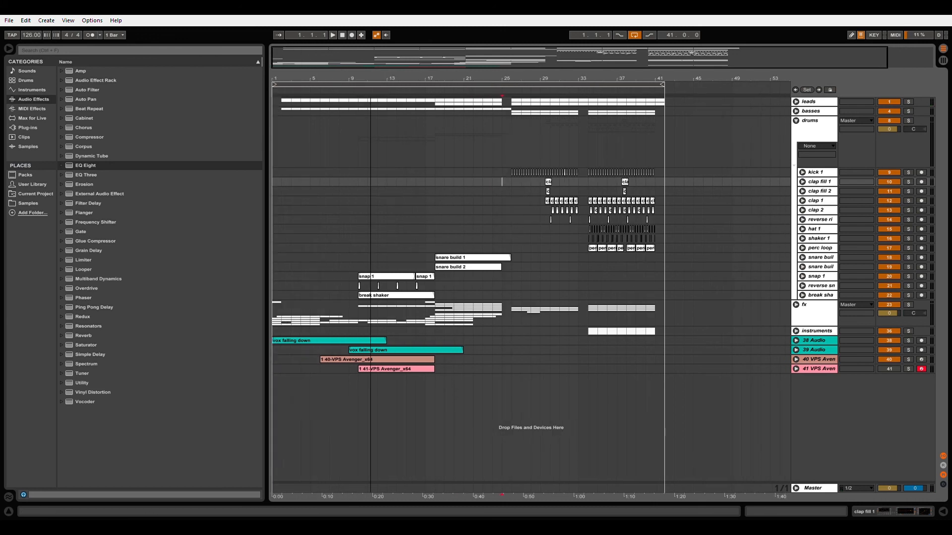